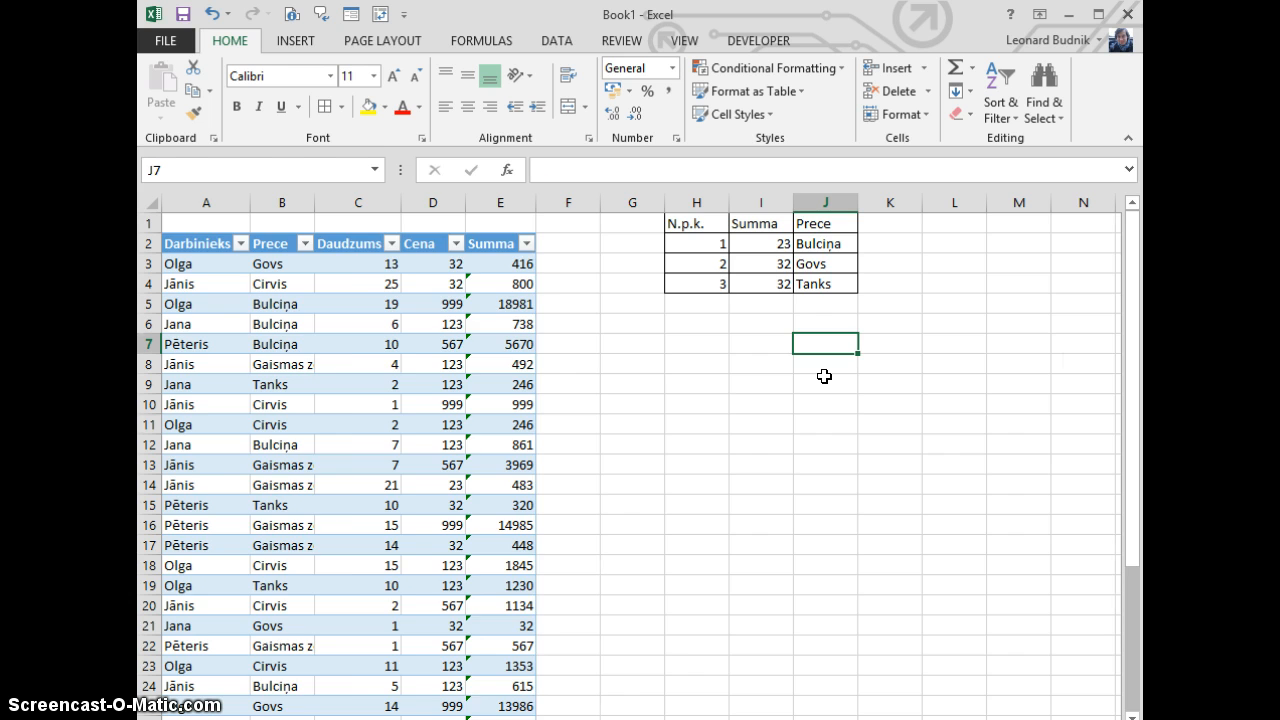
Convert the employee and goods data range on the previous worksheet into a table with headers.
key(ctrl+Page_Up)
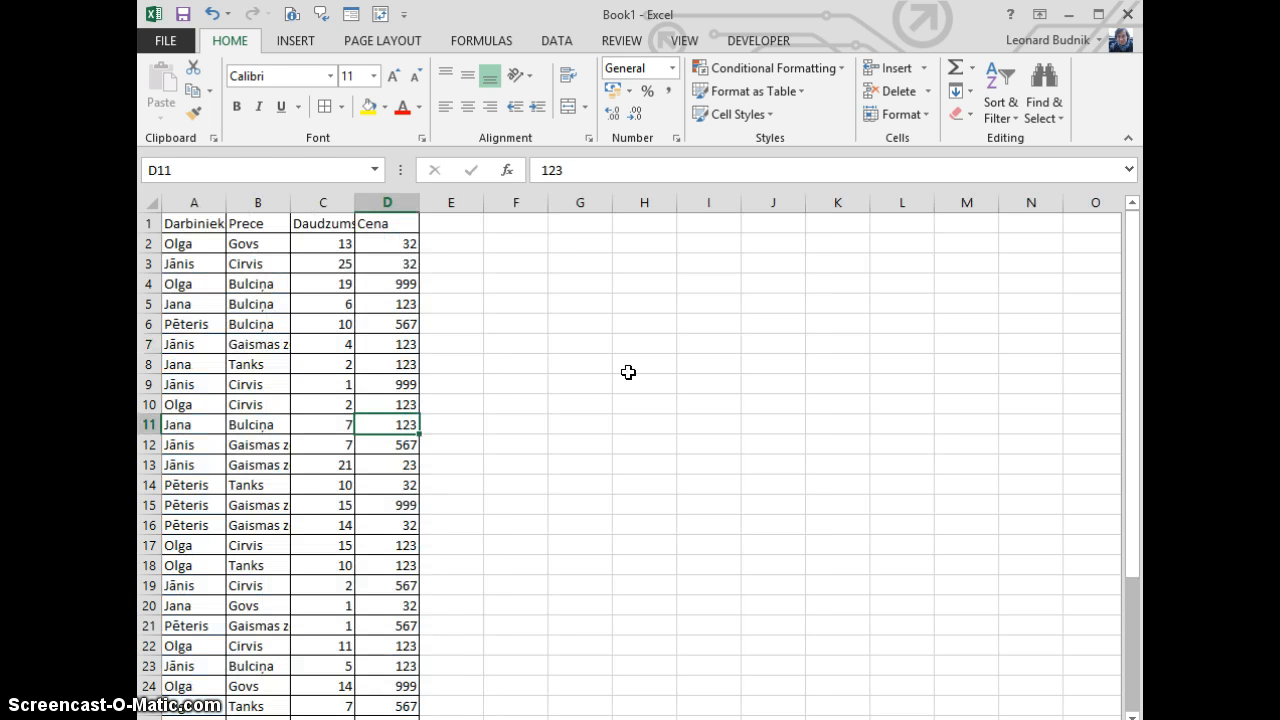
click(322, 396)
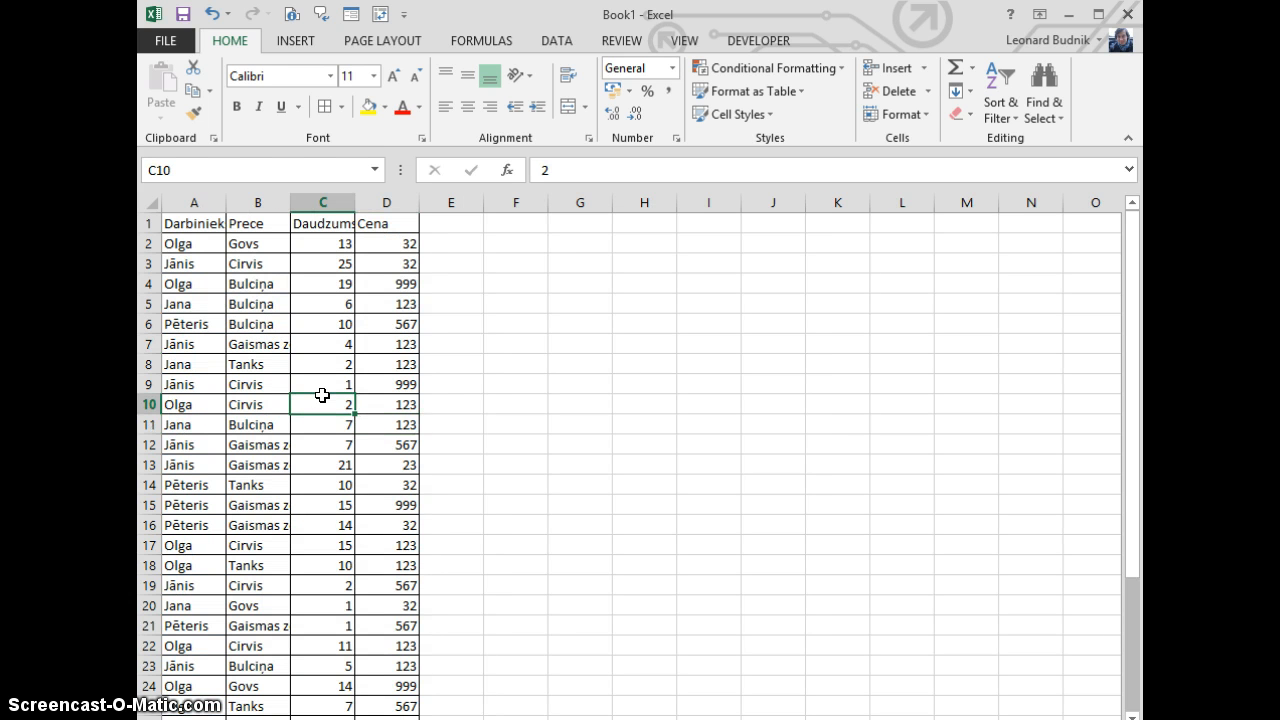
key(alt+t)
key(ctrl+t)
key(Return)
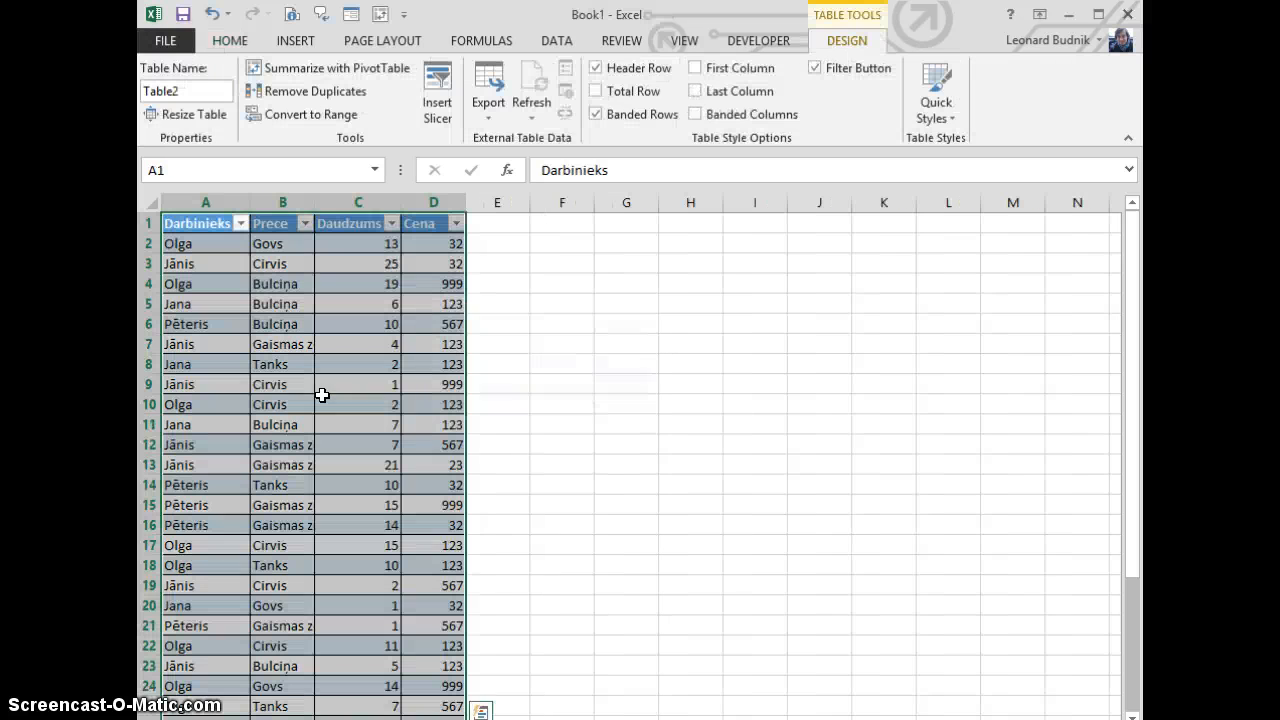
Rename the new data table as Pirkums.
click(205, 89)
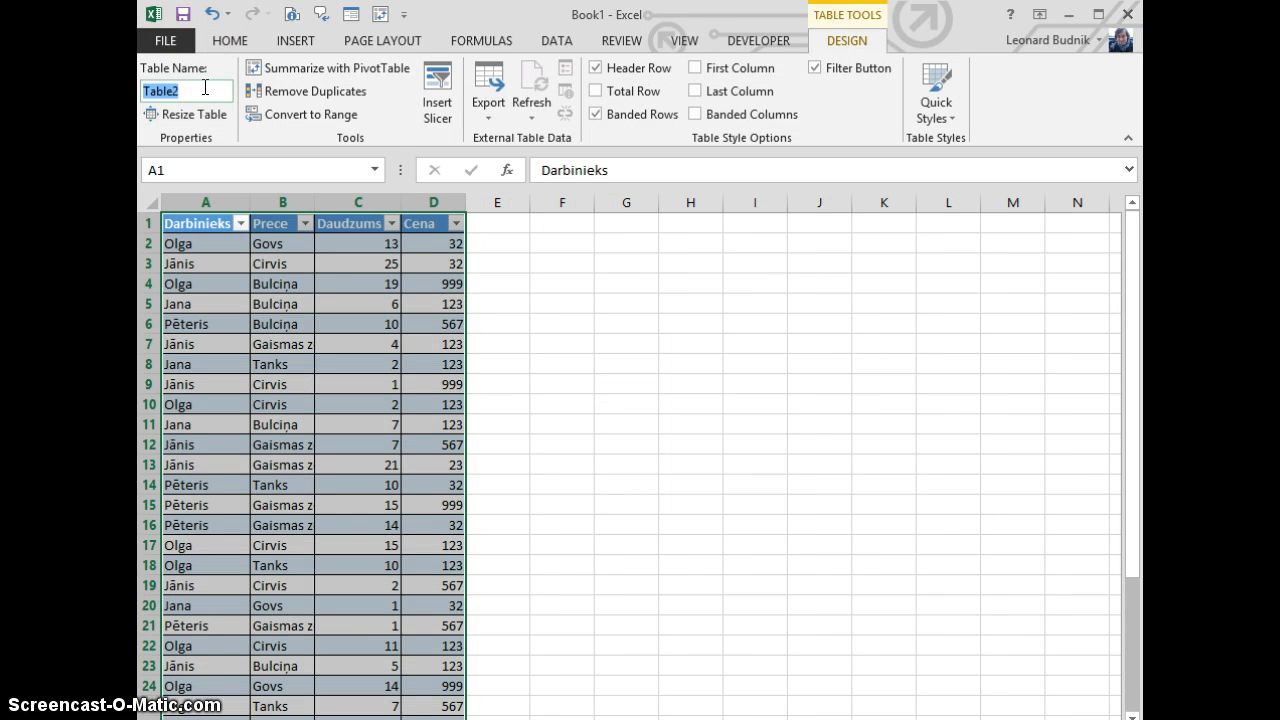
text(Pirkums)
click(640, 260)
Enter the headers N.p.k., Summa and Prece in cells G1 to I1.
click(634, 215)
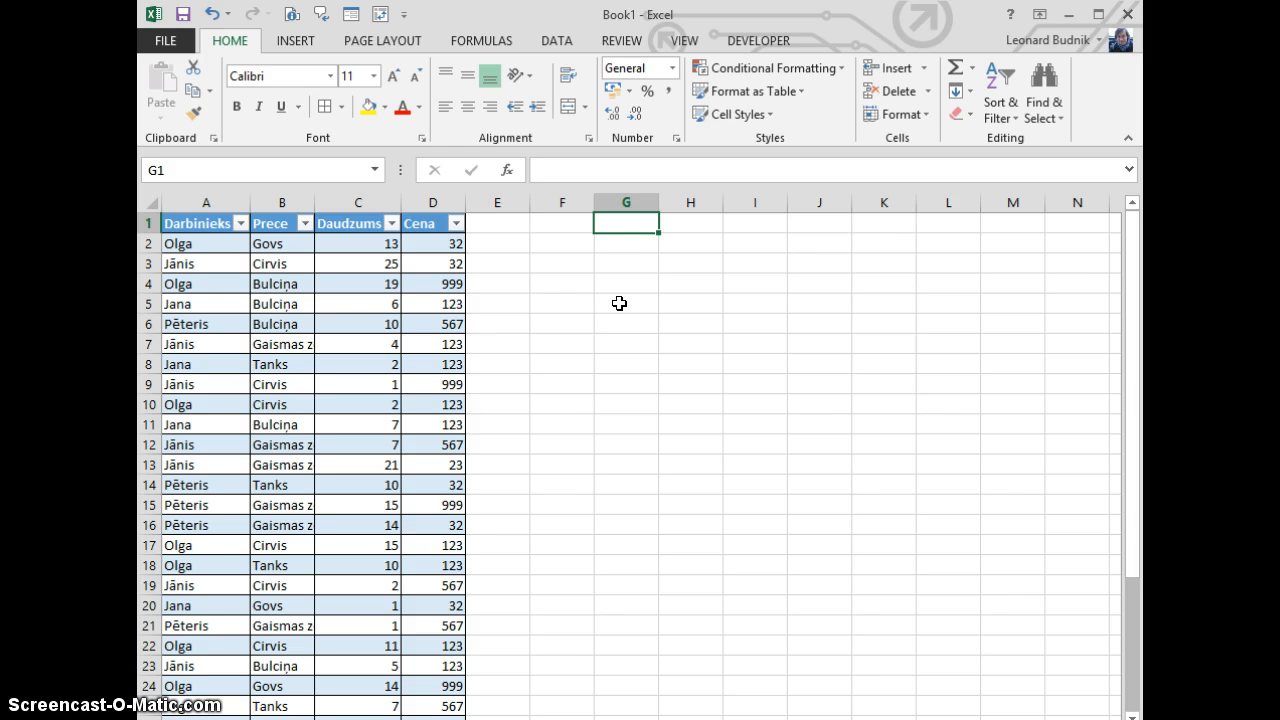
text(N.p.k.)
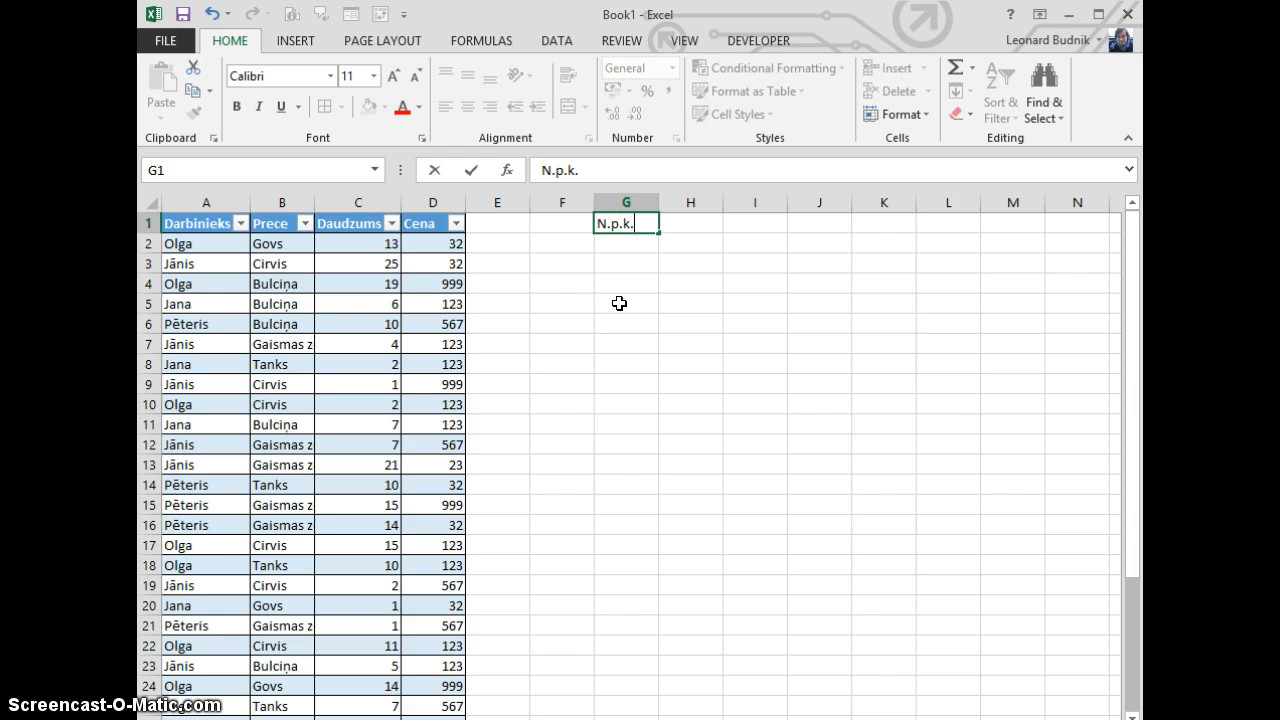
key(Tab)
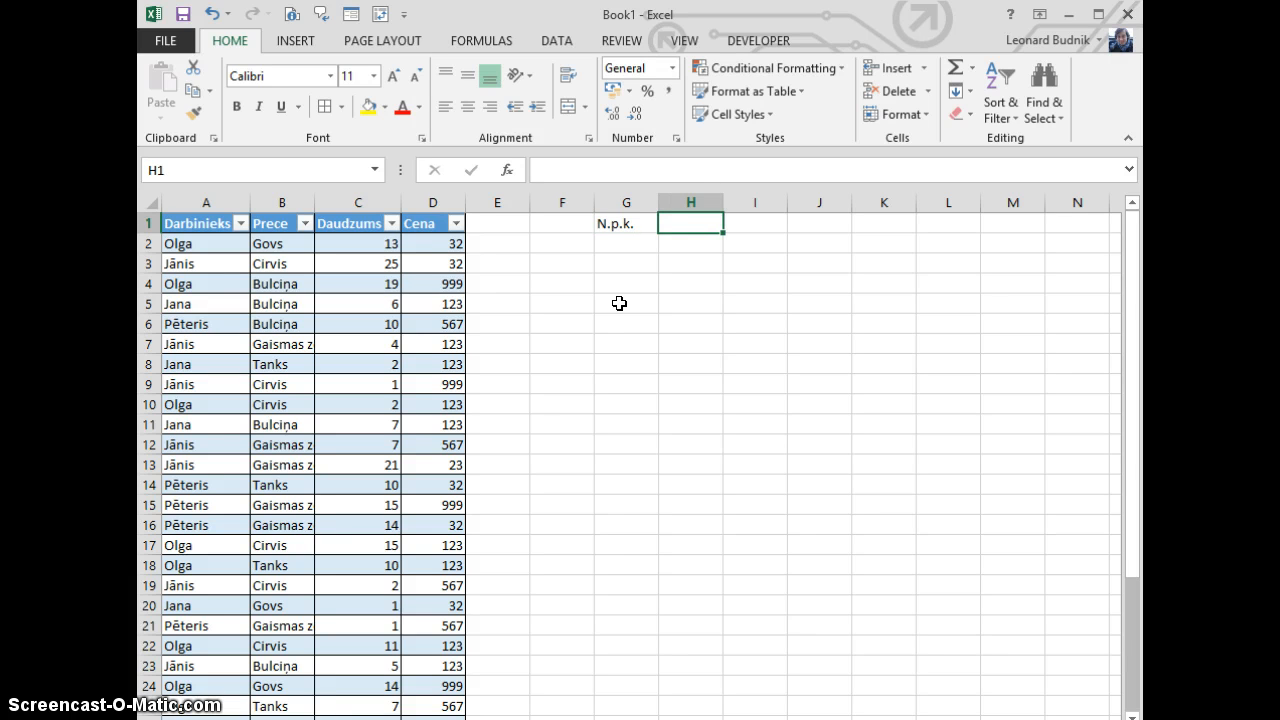
text(Summa)
key(Tab)
text(Prece)
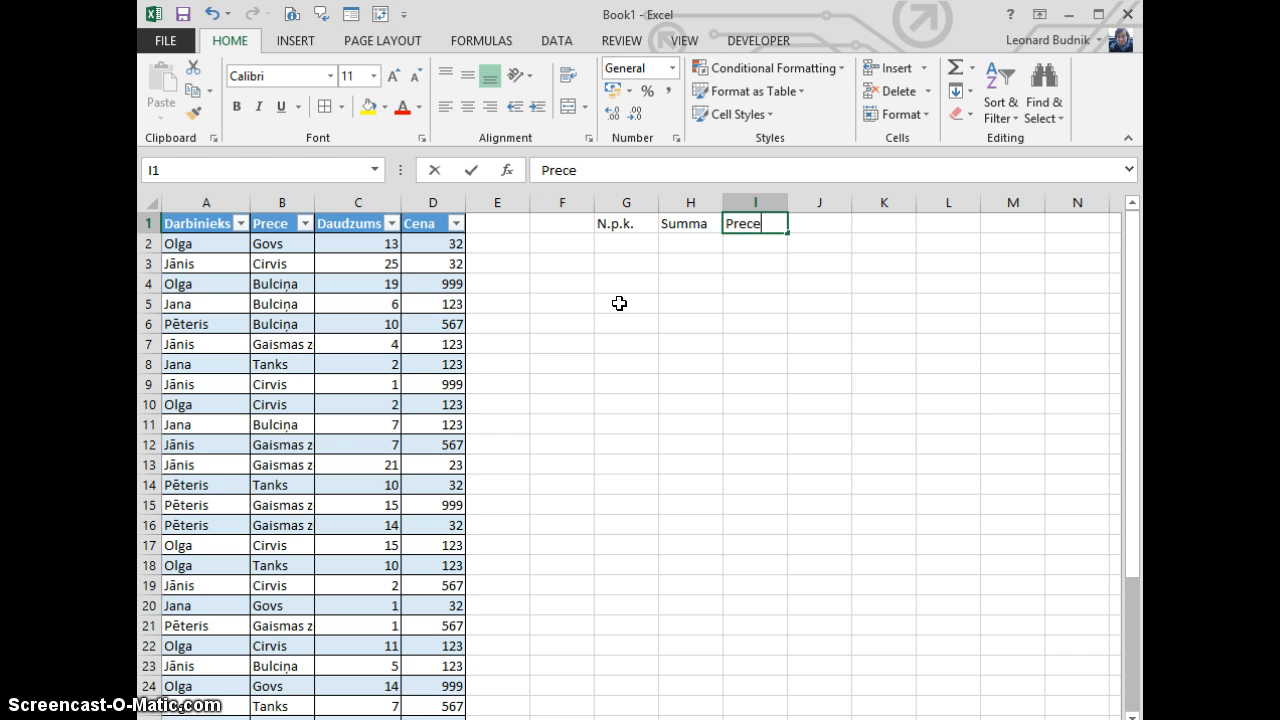
key(Return)
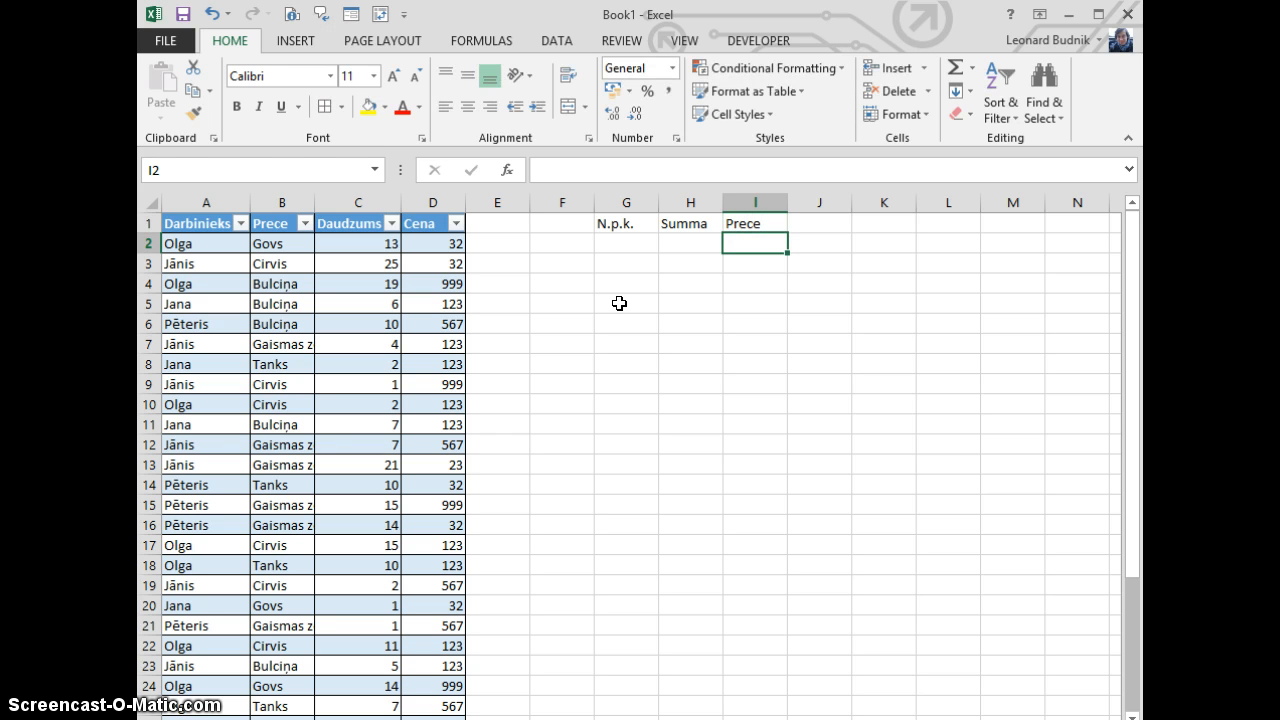
Number the rows 1, 2 and 3 under N.p.k. in cells G2 to G4.
key(Left)
key(Left)
key(Up)
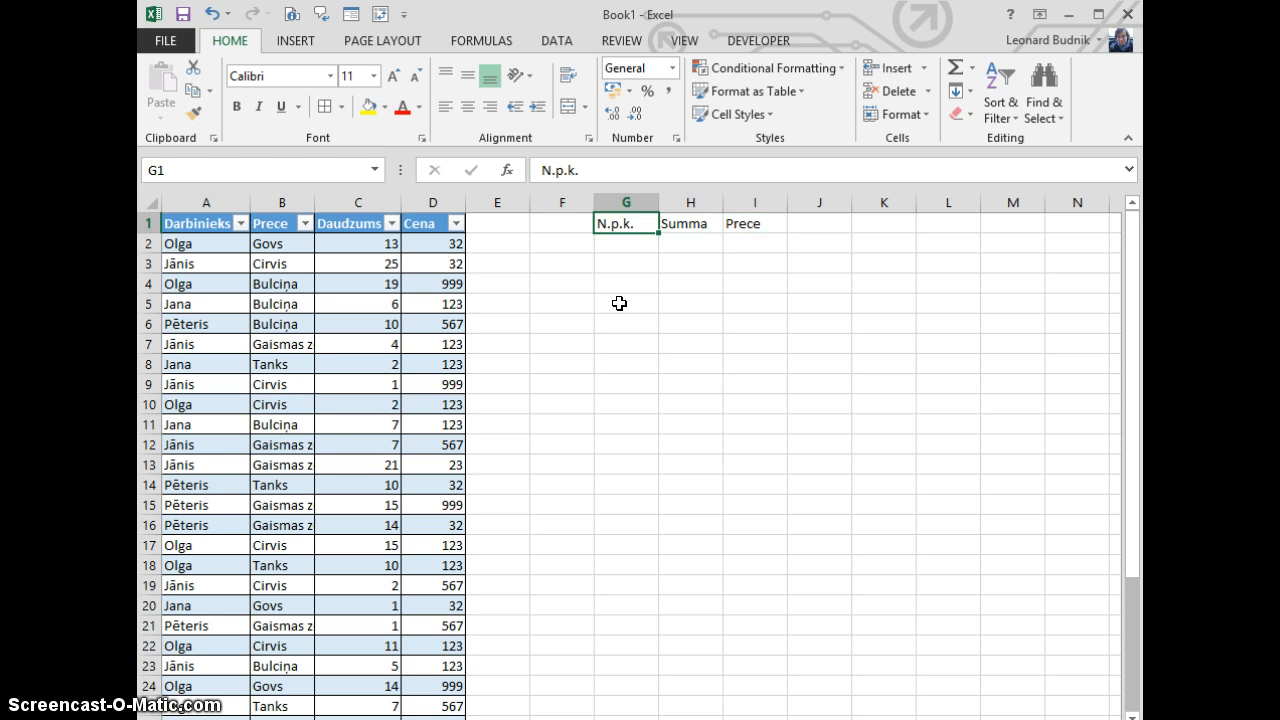
key(Down)
text(1)
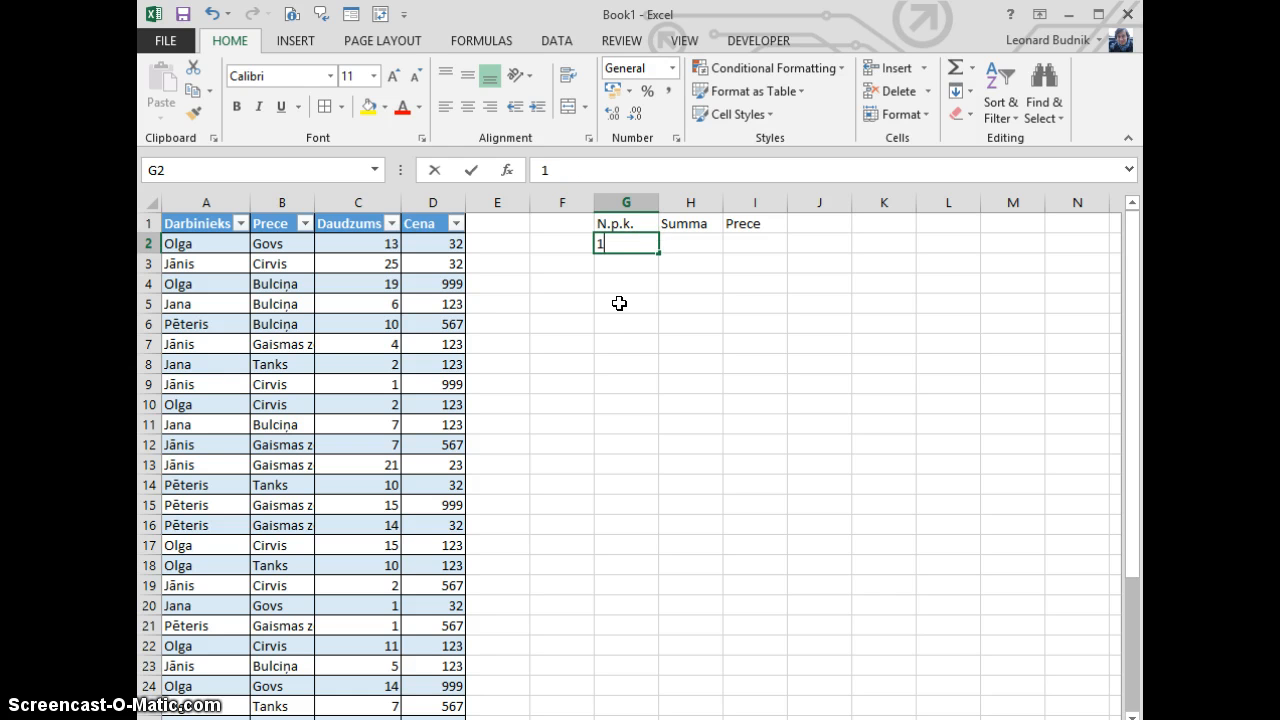
key(Return)
text(2)
key(Return)
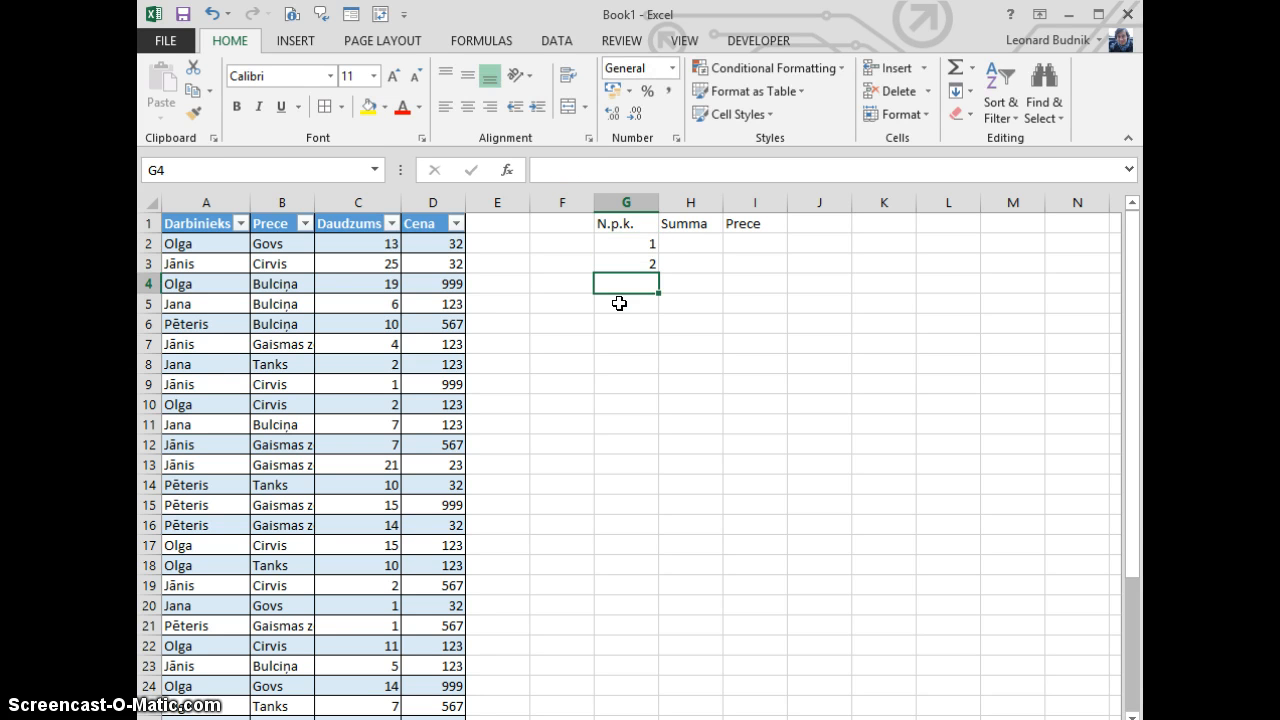
text(3)
key(Return)
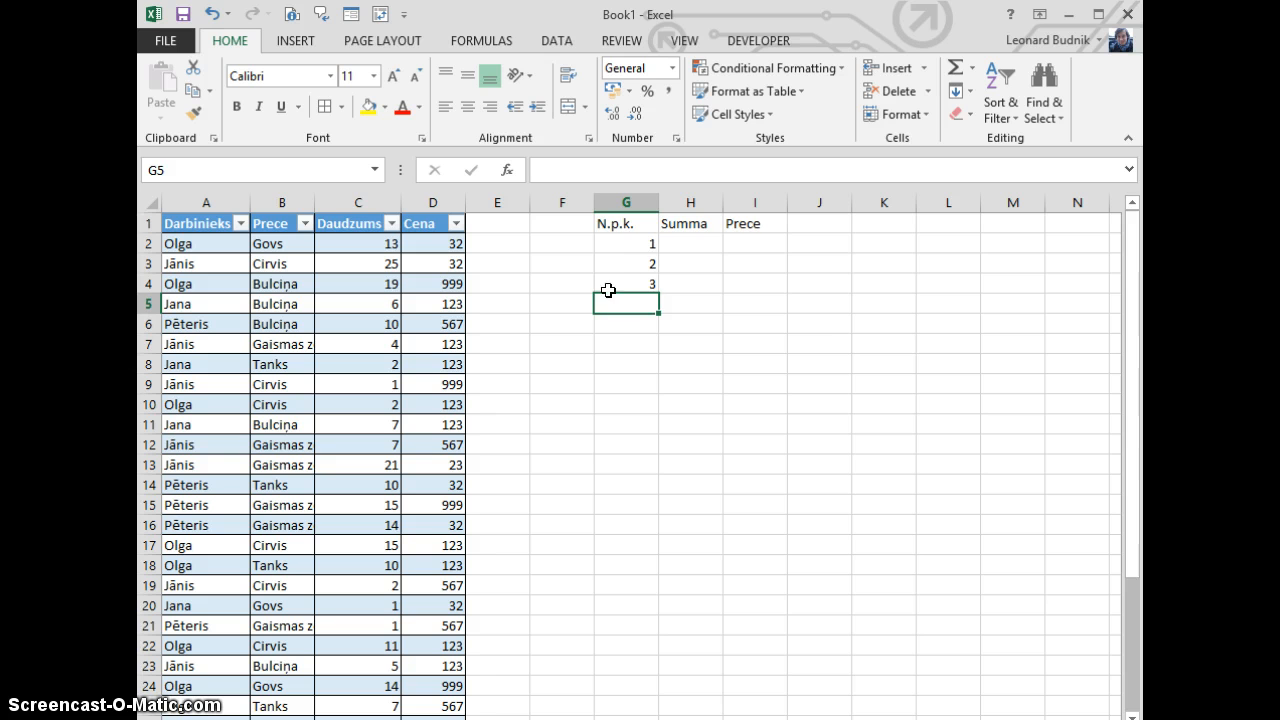
Apply borders to all cells of the range G1:I4.
drag(626, 224, 757, 283)
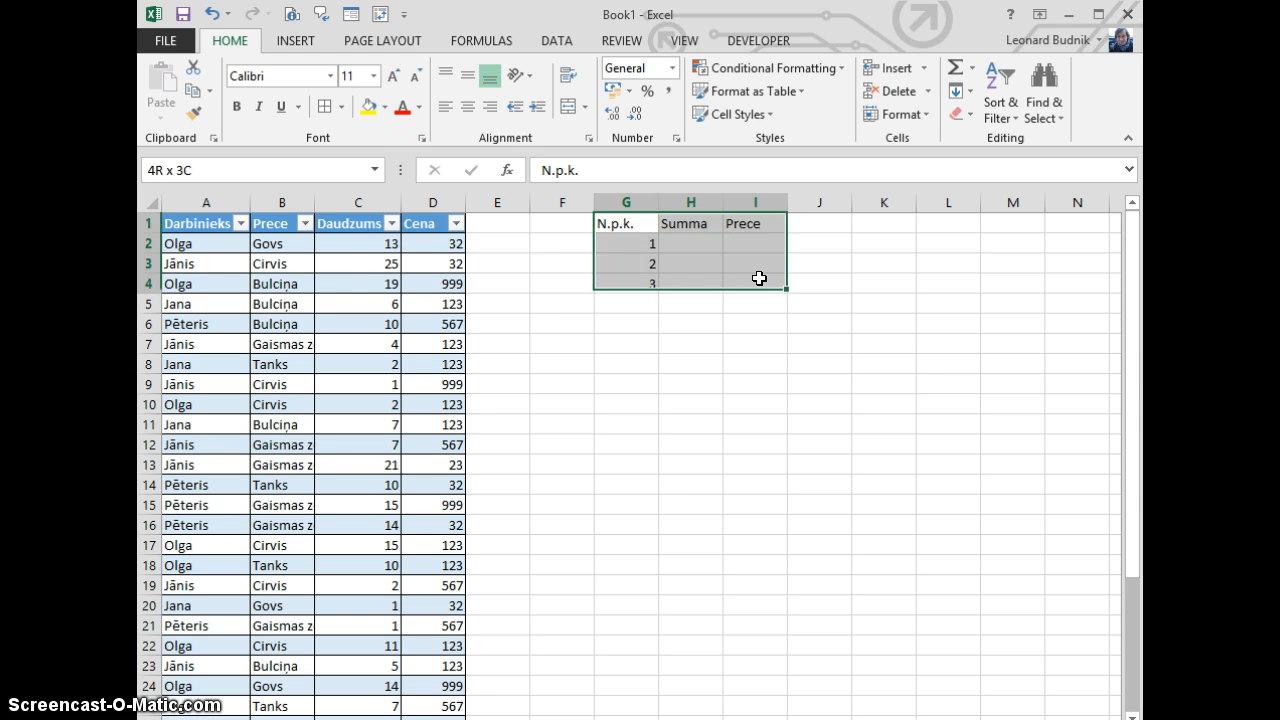
click(324, 106)
click(690, 349)
Begin a SMALL formula in H2 with the Daudzums column of the Pirkums table as its array.
click(690, 242)
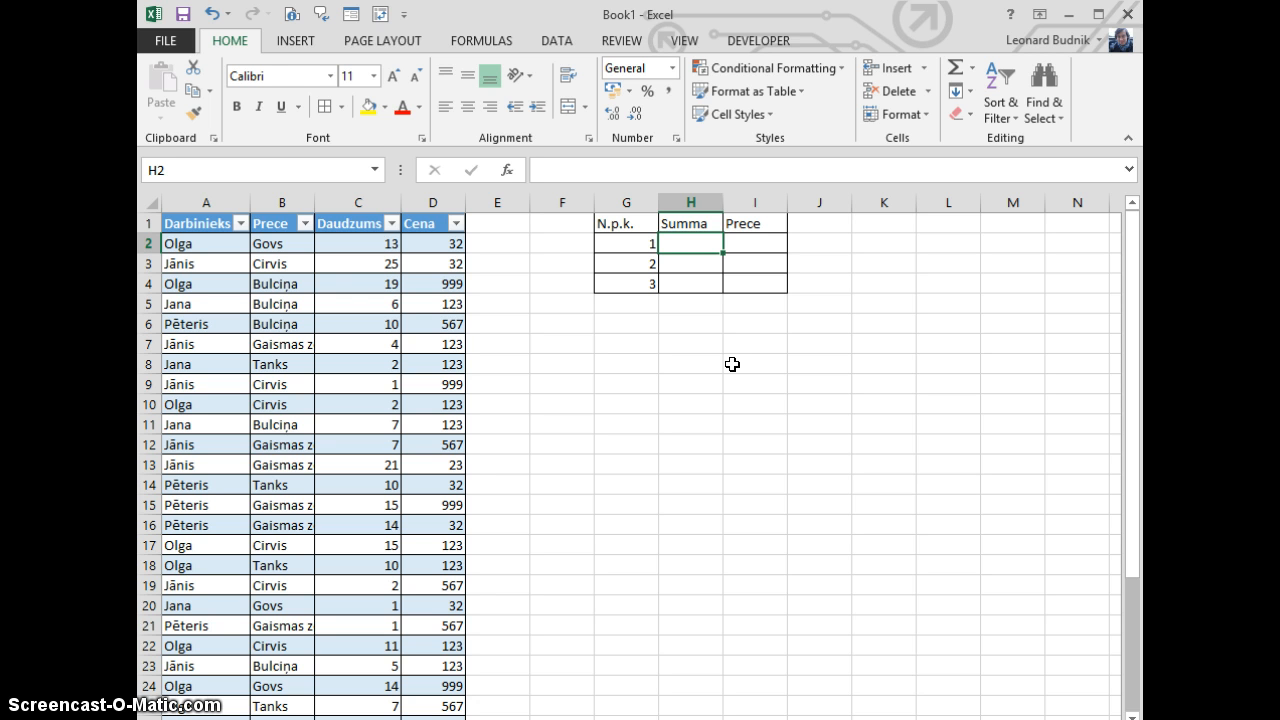
text(=)
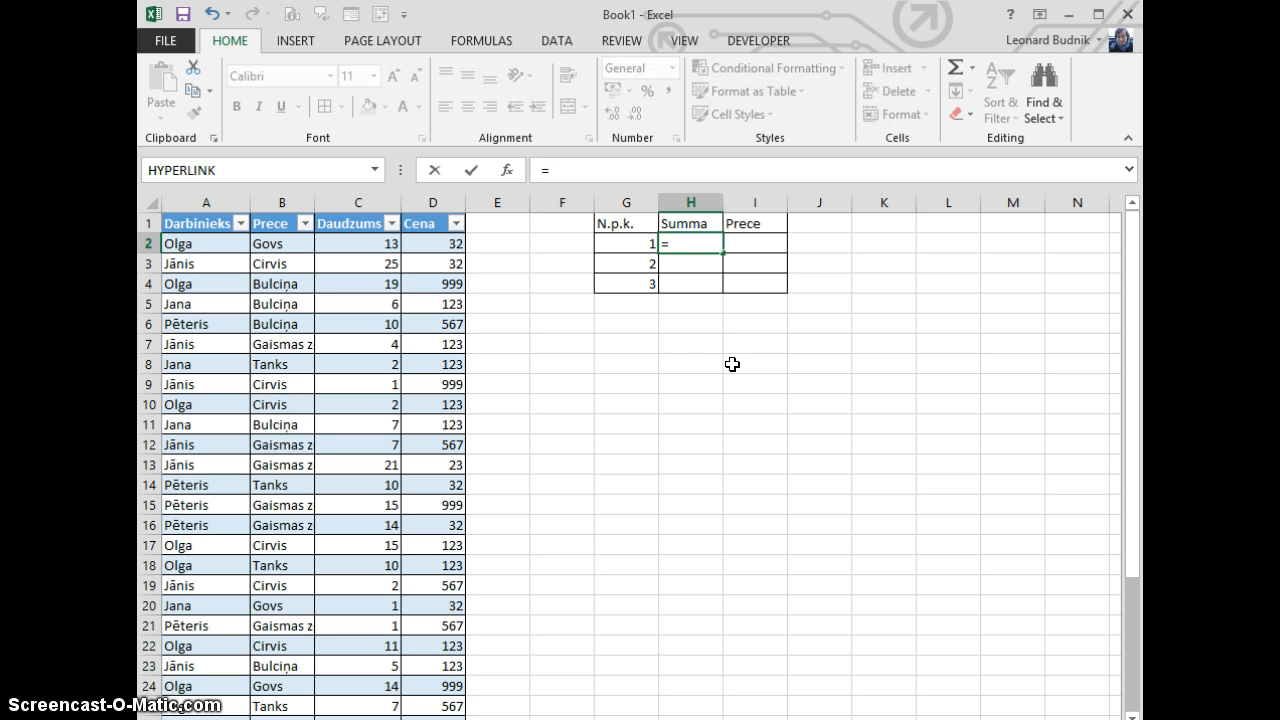
text(sm)
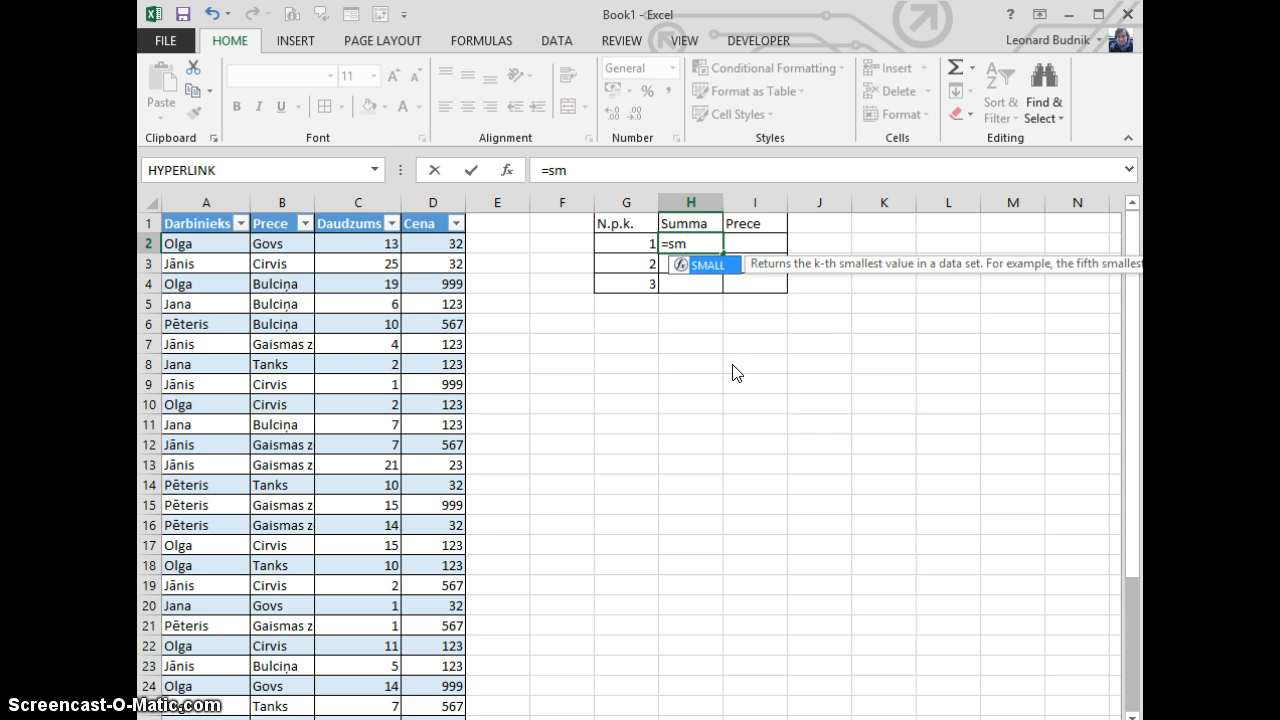
key(Tab)
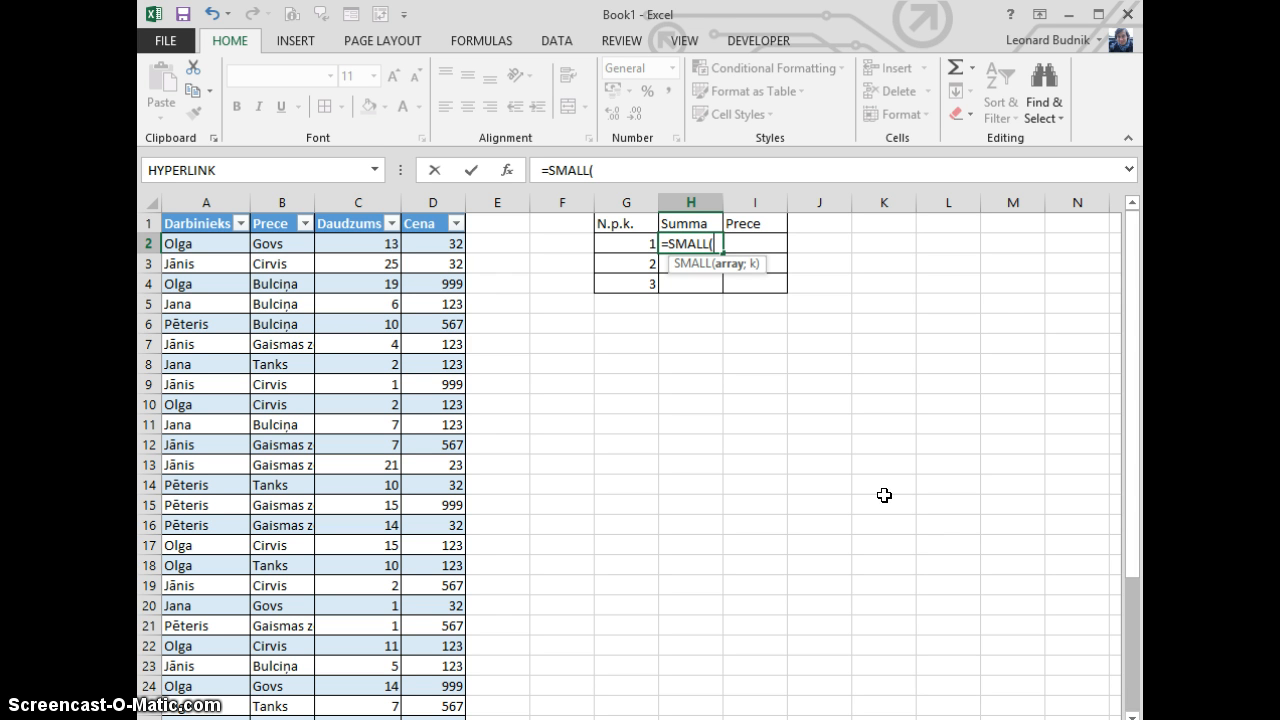
text(pir)
key(Tab)
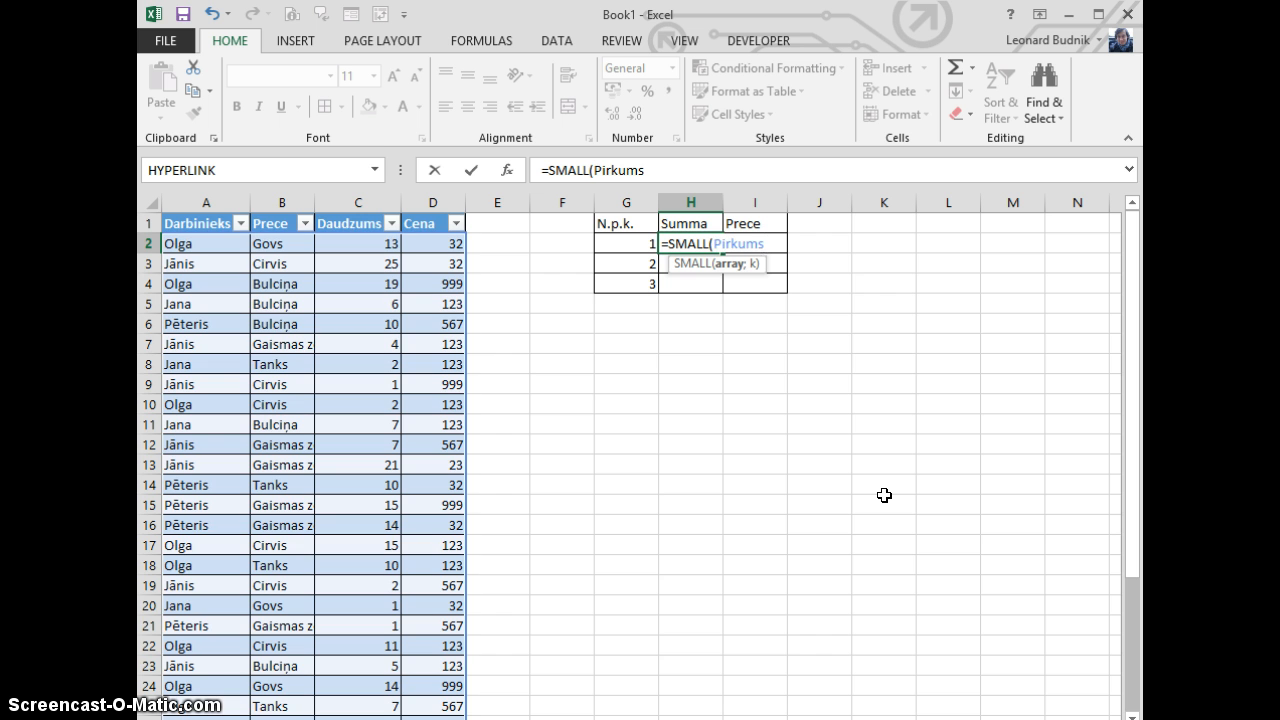
text([)
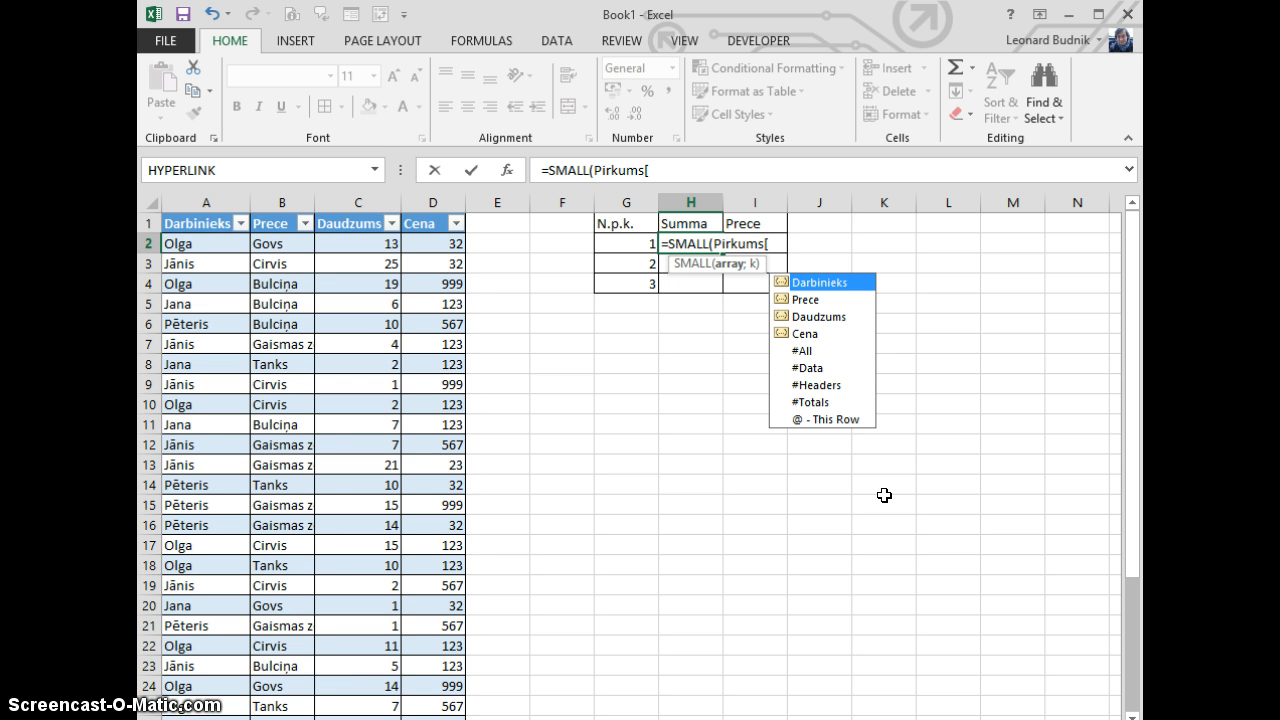
key(Down)
key(Down)
key(Tab)
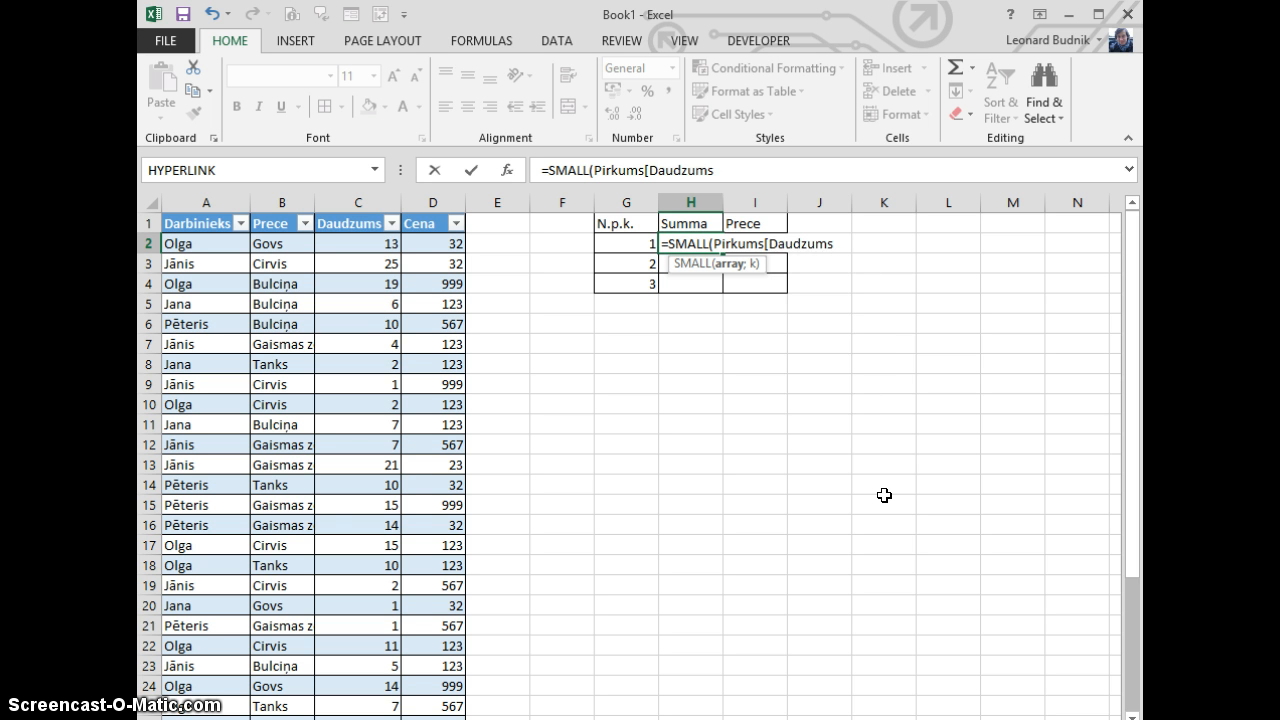
Multiply the array argument in the H2 formula by the Pirkums table's Cena column.
text(]*pirk)
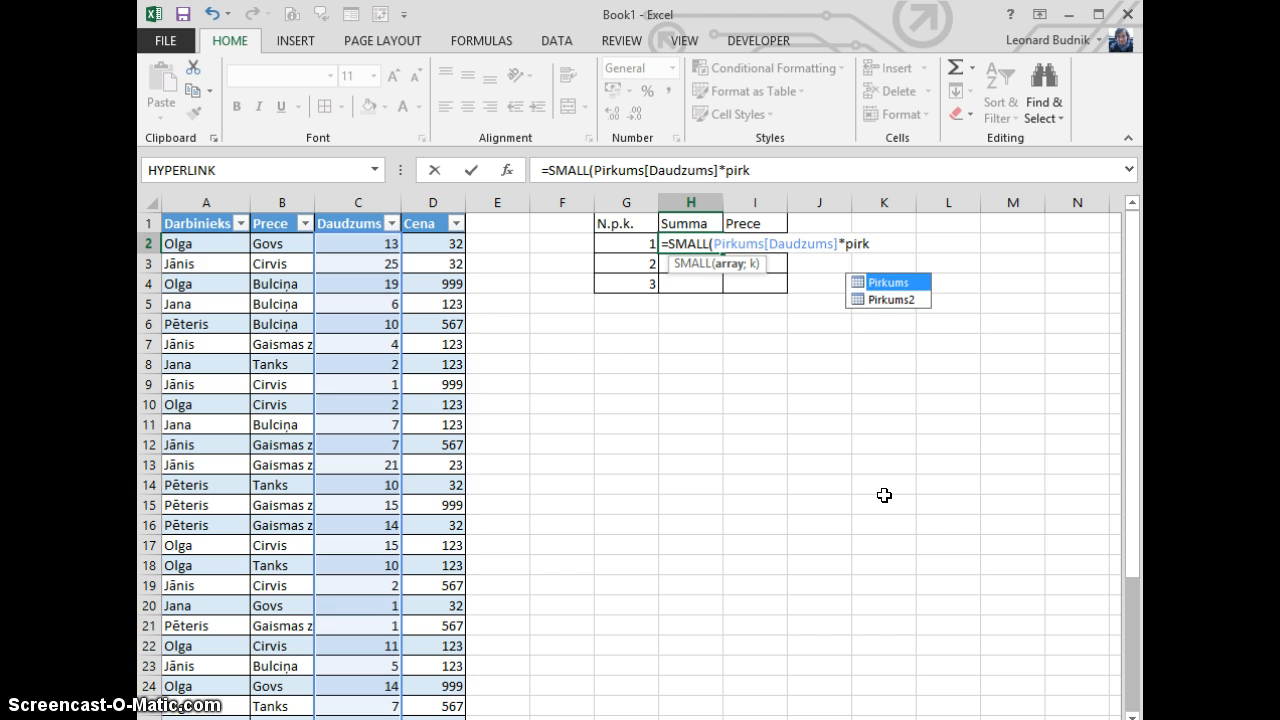
key(Tab)
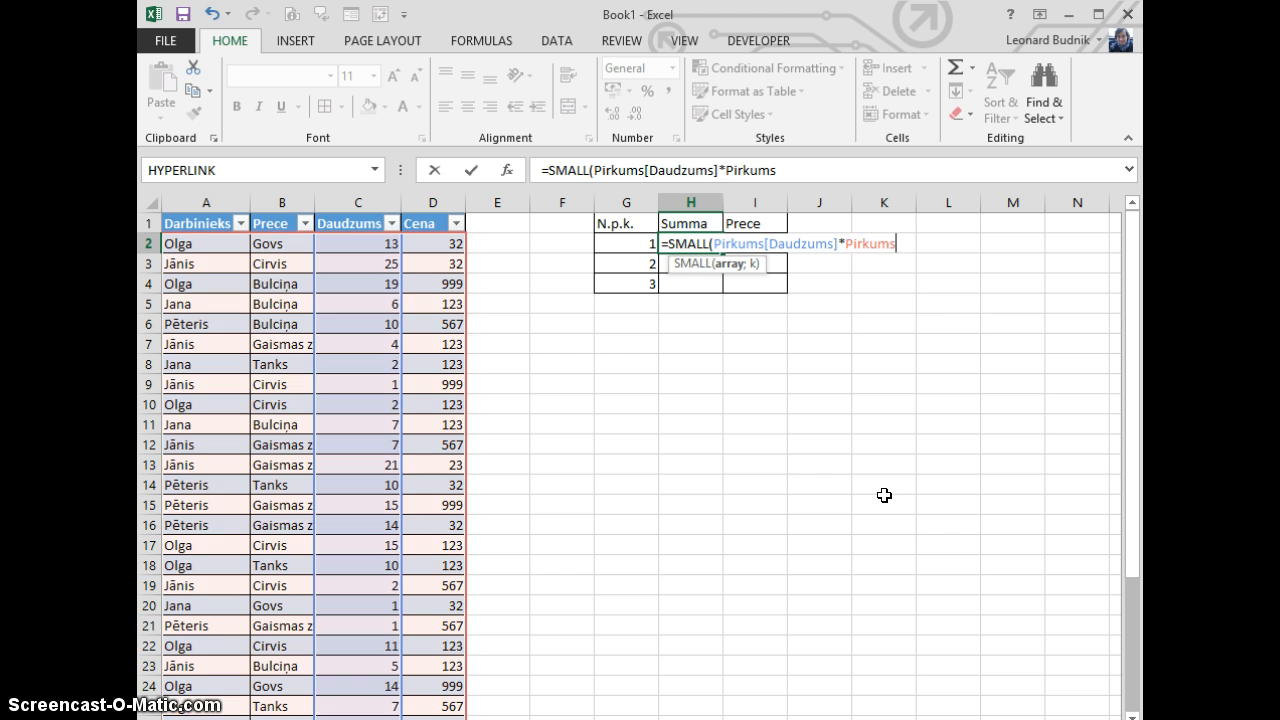
text([)
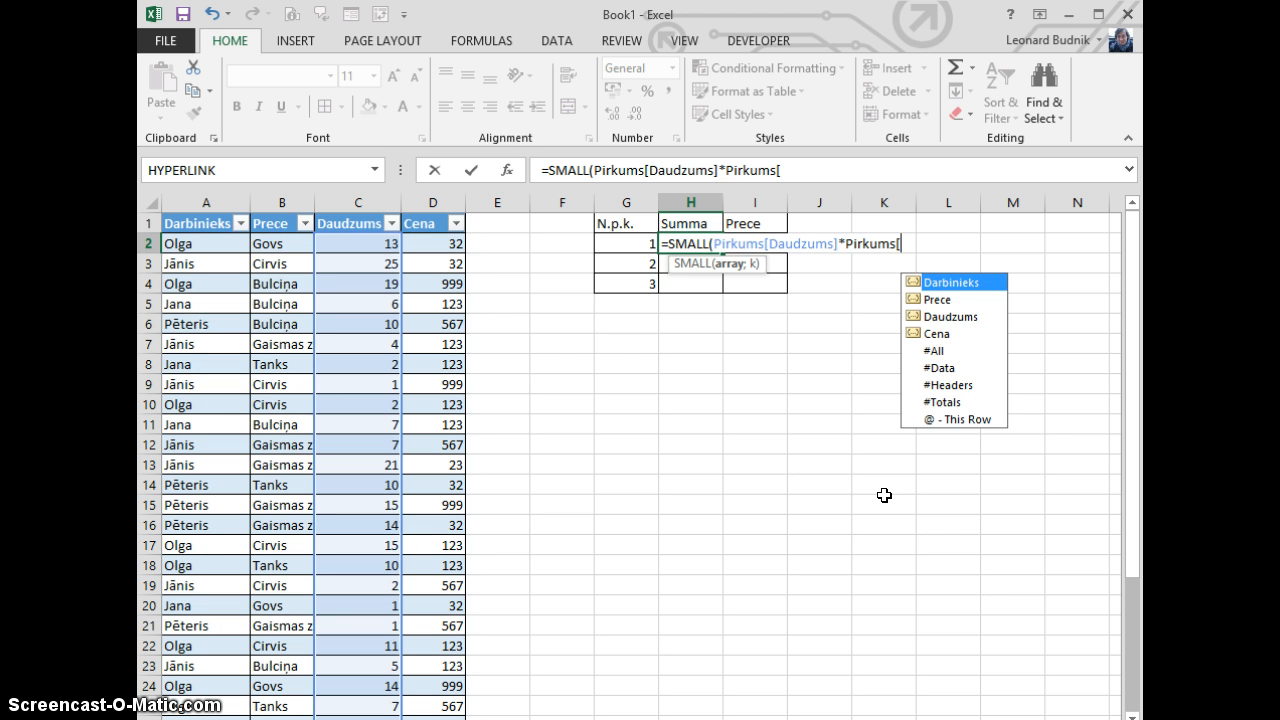
key(Down)
key(Down)
key(Down)
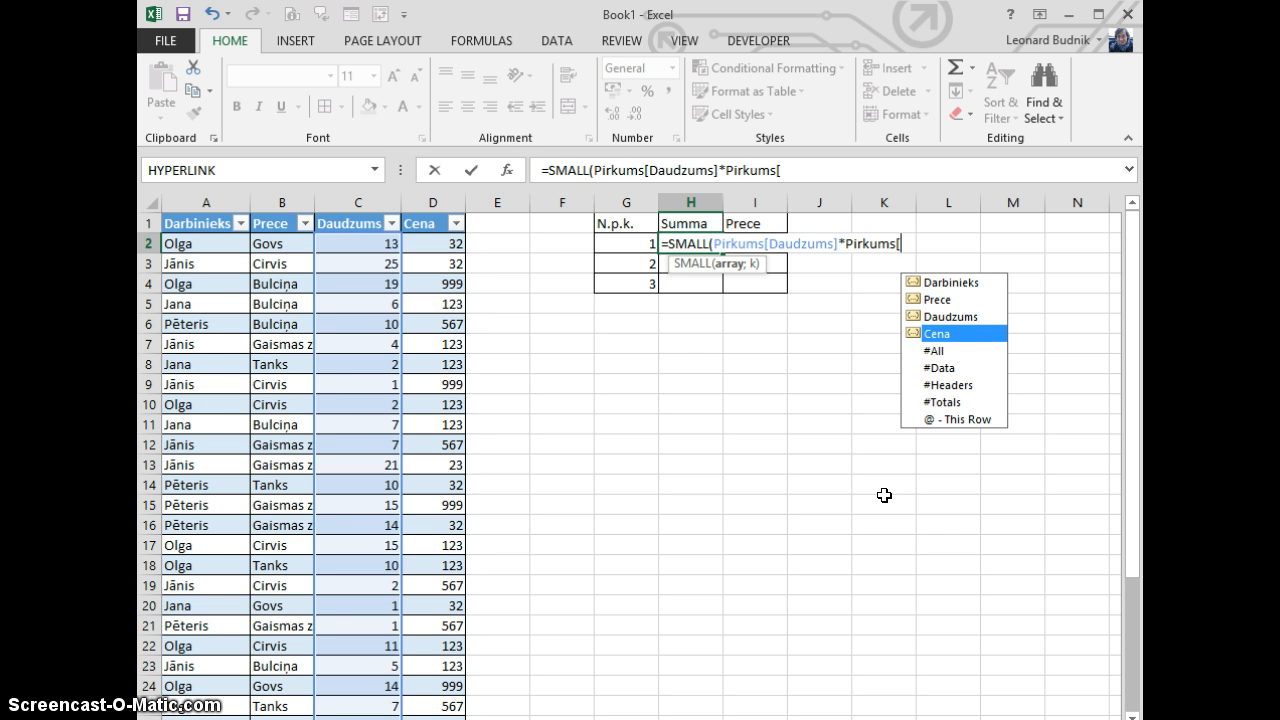
key(Tab)
text(])
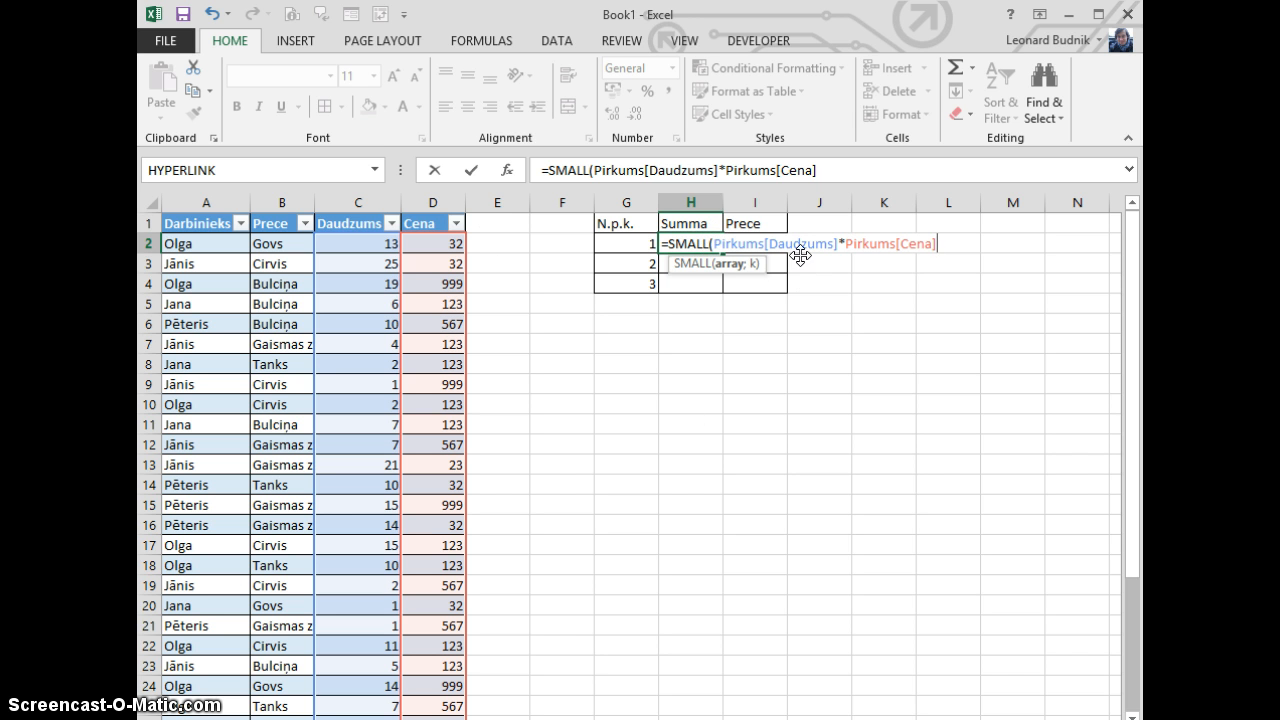
Preview the evaluated values of Pirkums[Daudzums]*Pirkums[Cena] within the H2 formula, and restore the references.
drag(946, 244, 714, 244)
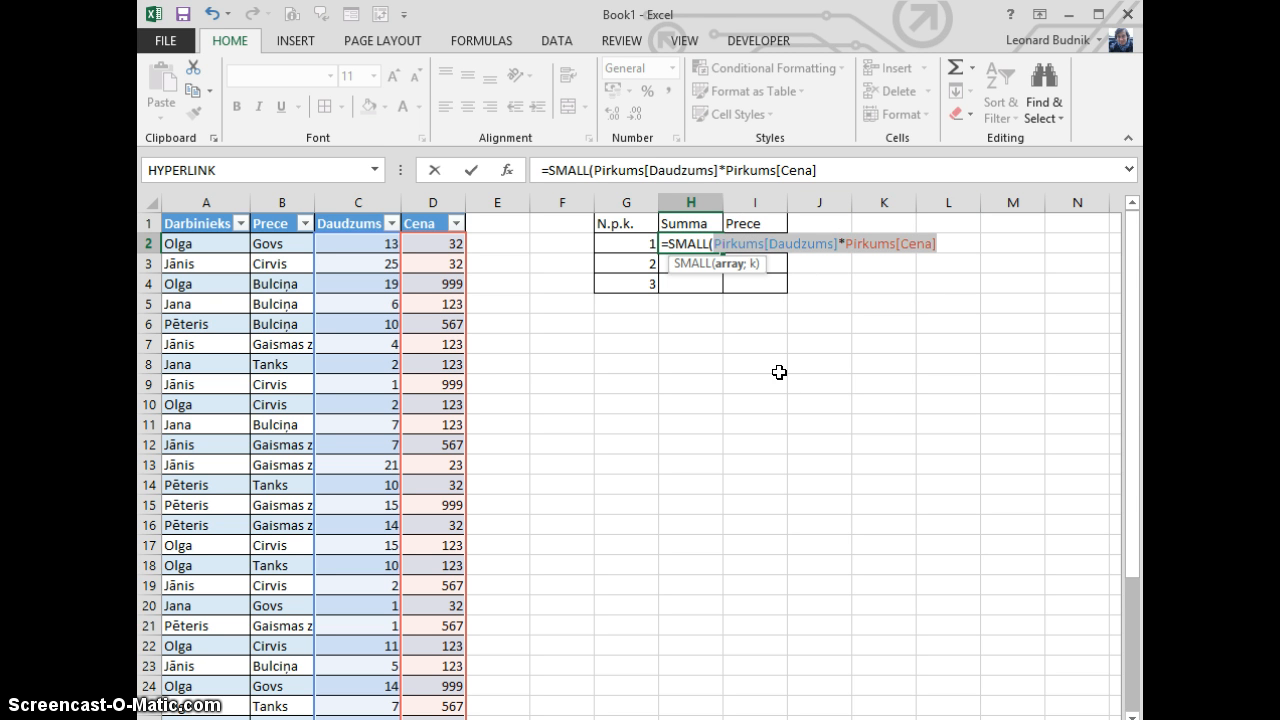
key(F9)
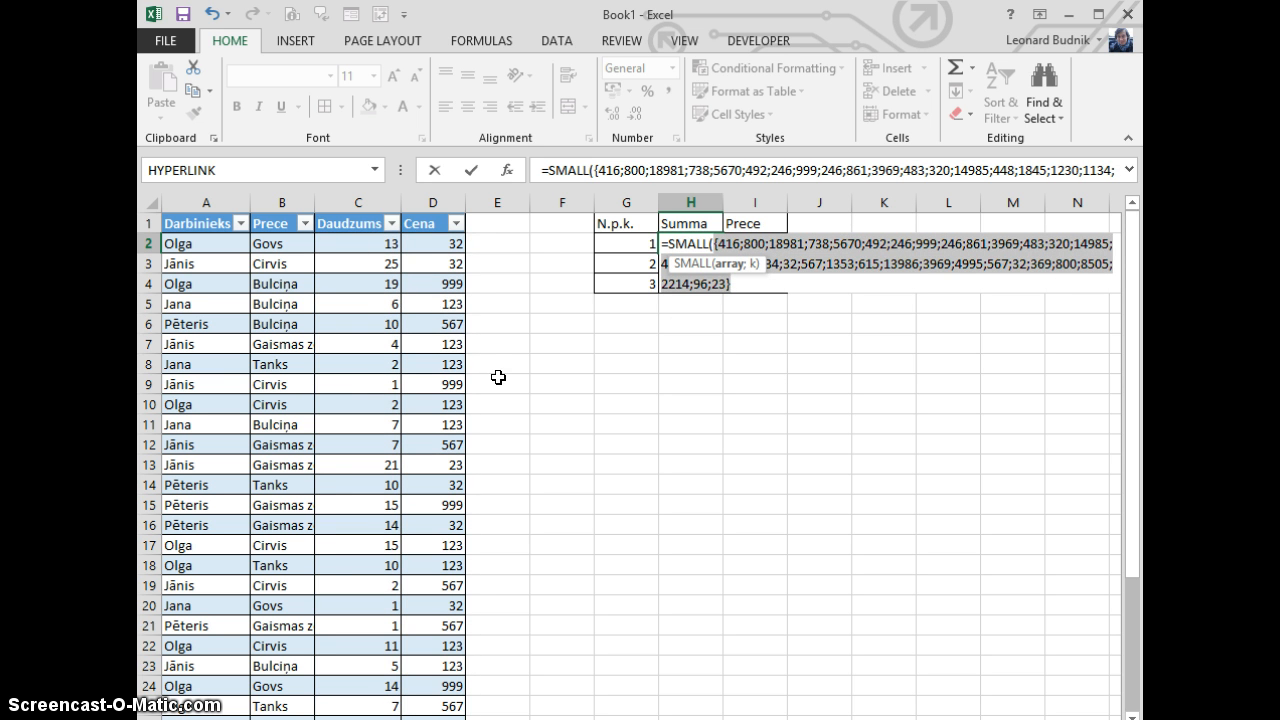
key(ctrl+z)
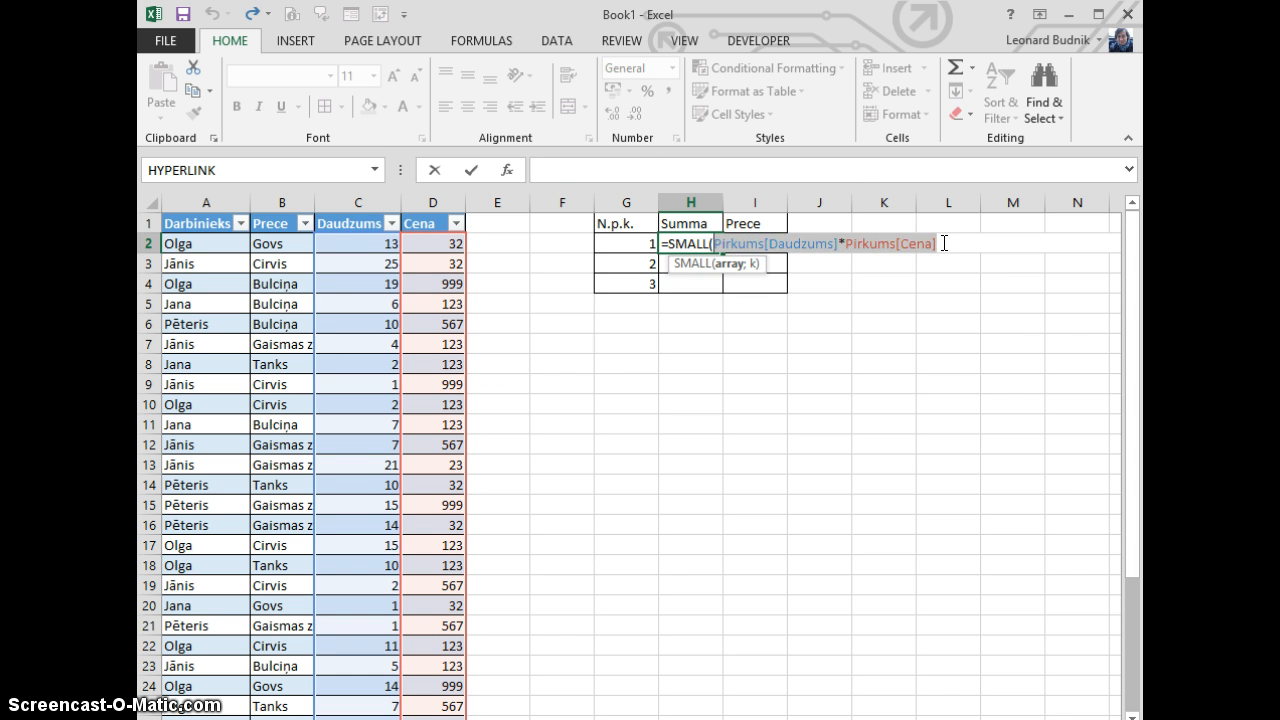
Complete the SMALL formula in H2 with G2 as the k argument and enter it as a regular formula.
click(944, 243)
text(;)
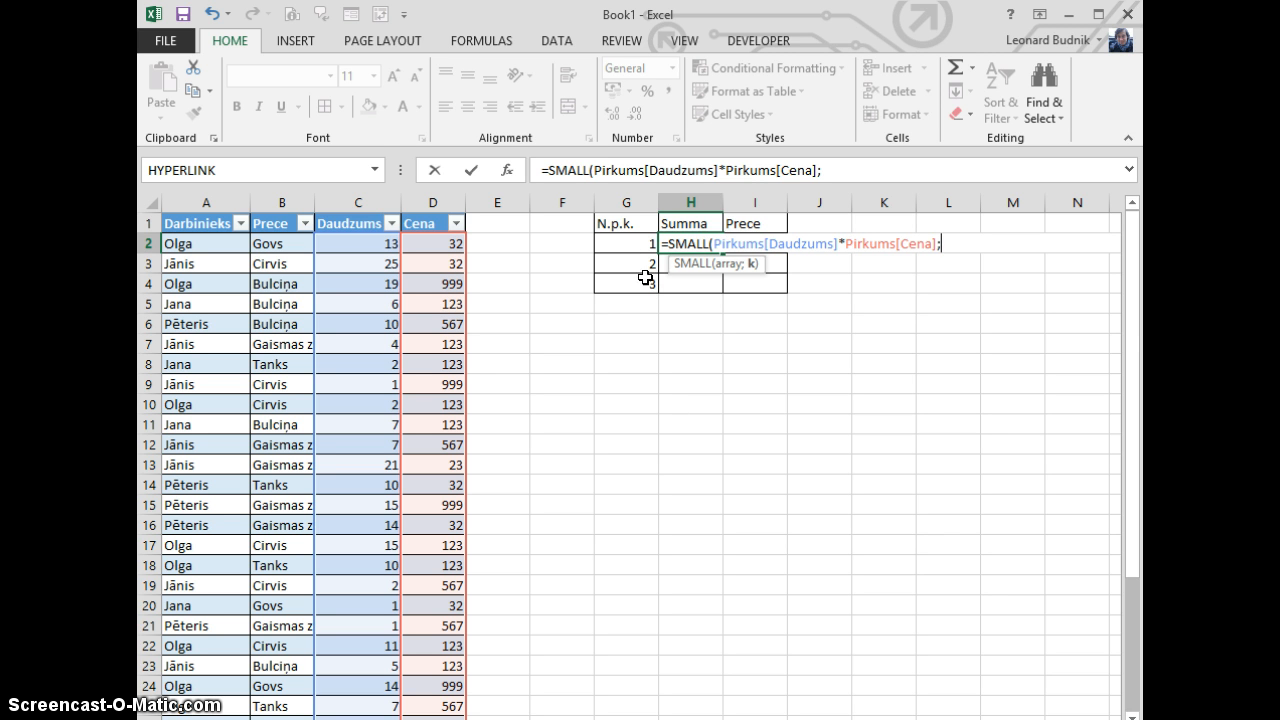
click(629, 244)
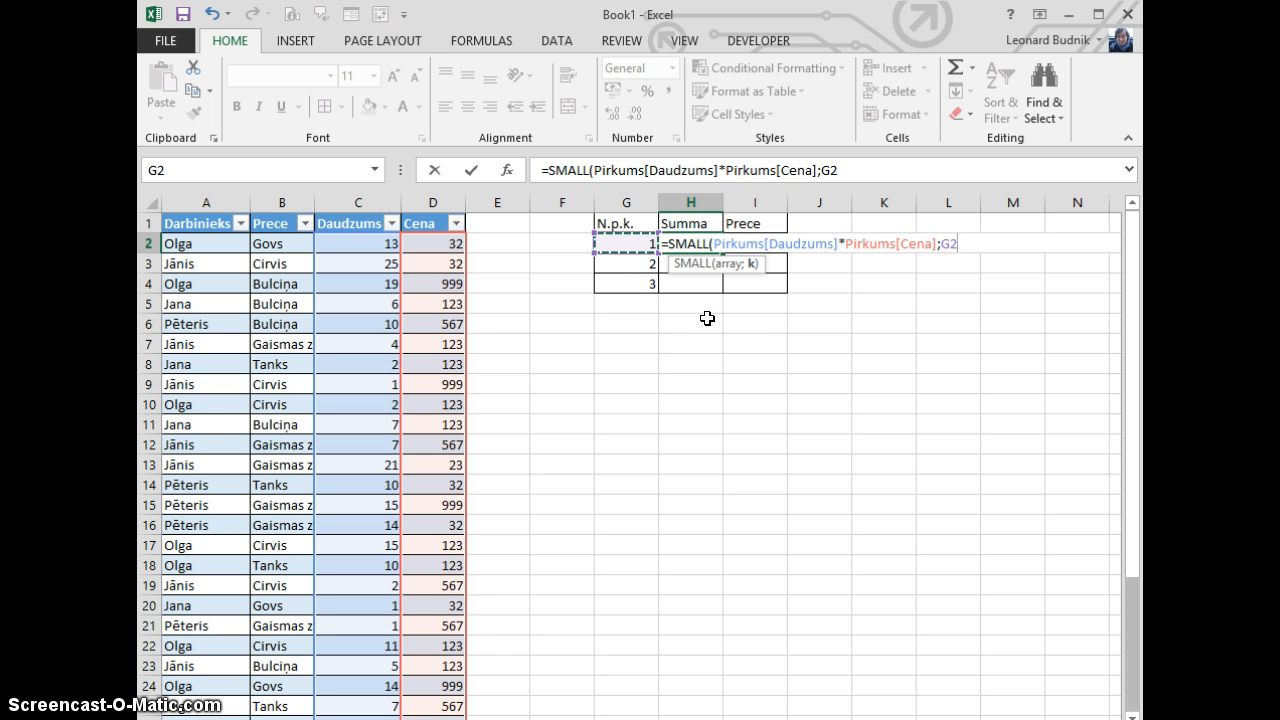
text())
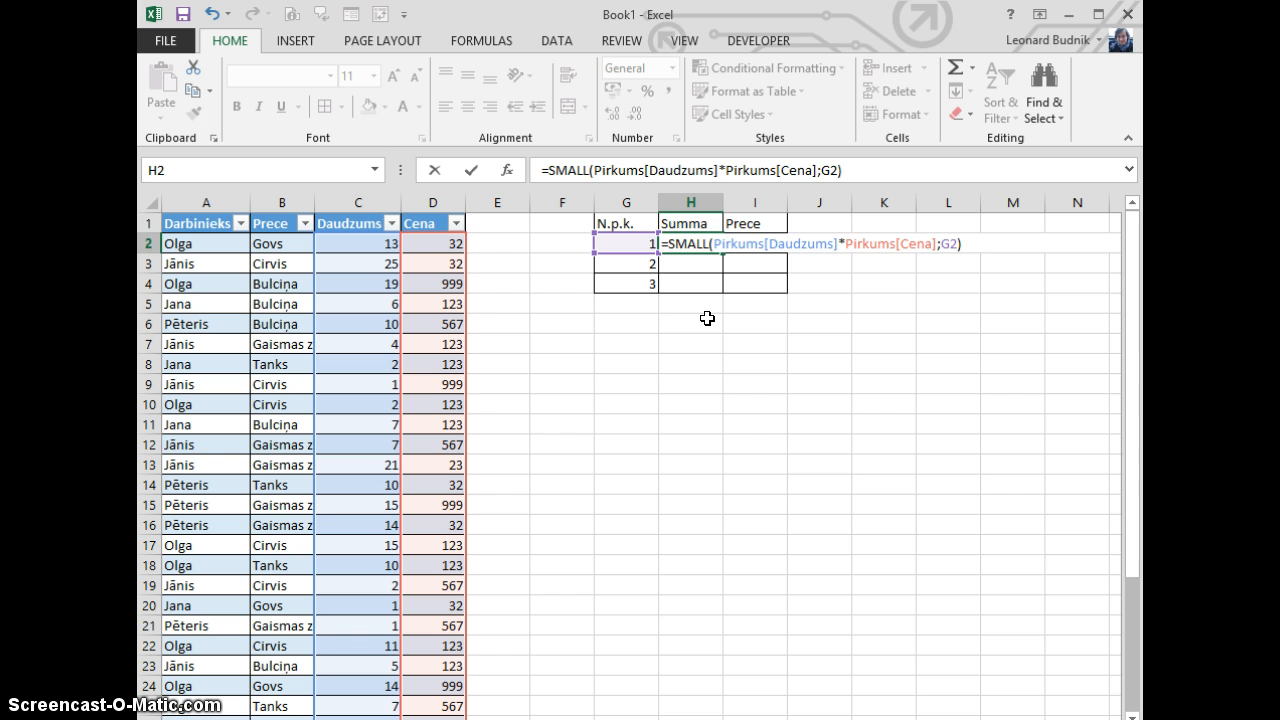
key(Return)
key(Up)
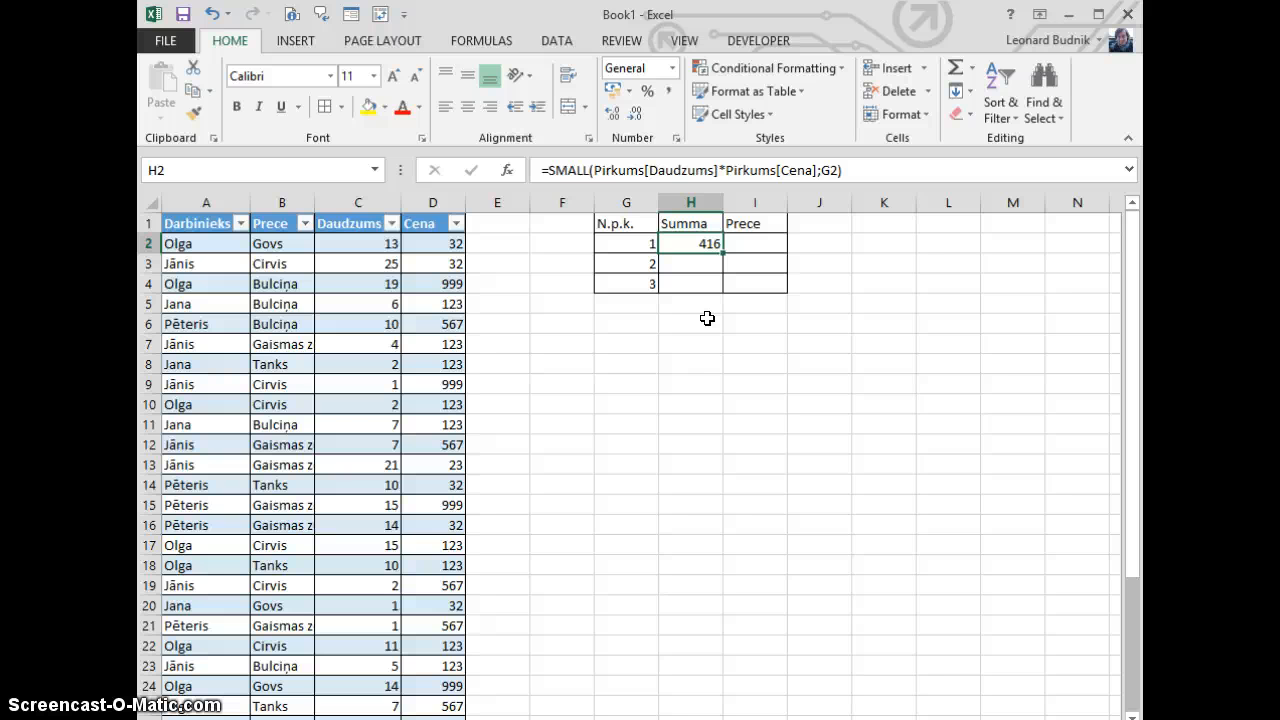
Re-enter the SMALL formula in H2 as an array formula and fill it down through H4.
key(F2)
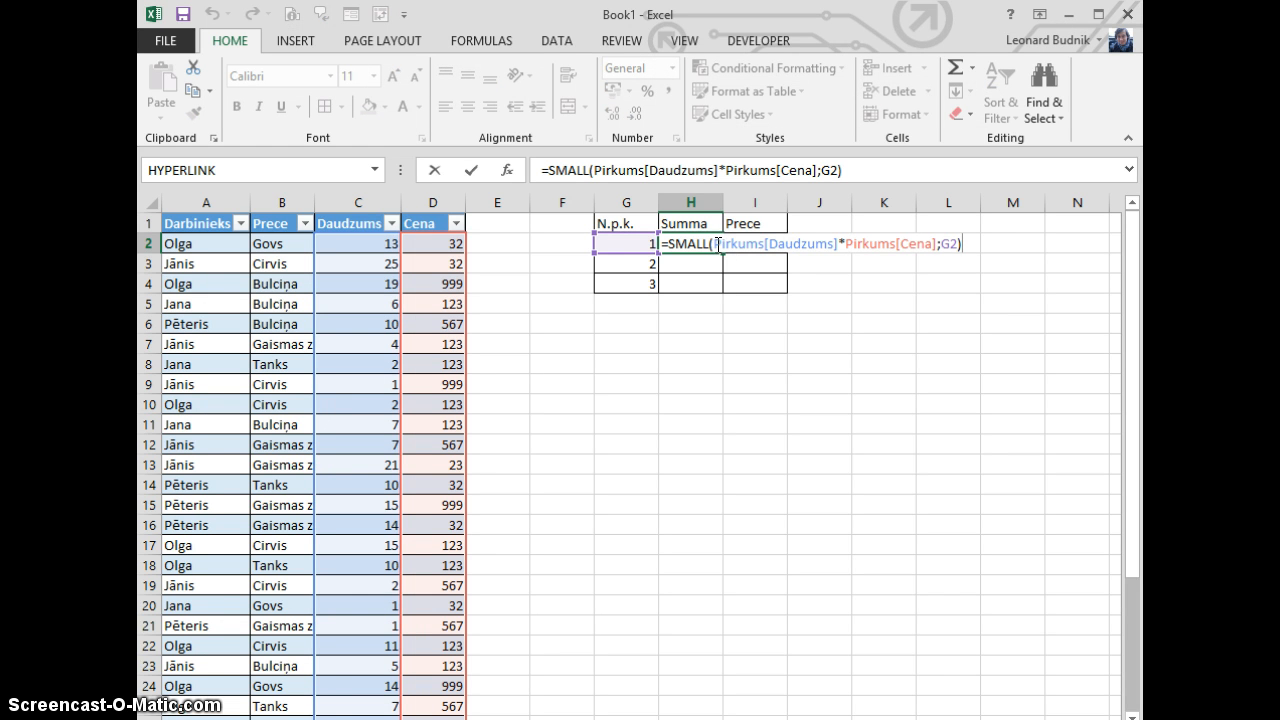
drag(716, 243, 897, 243)
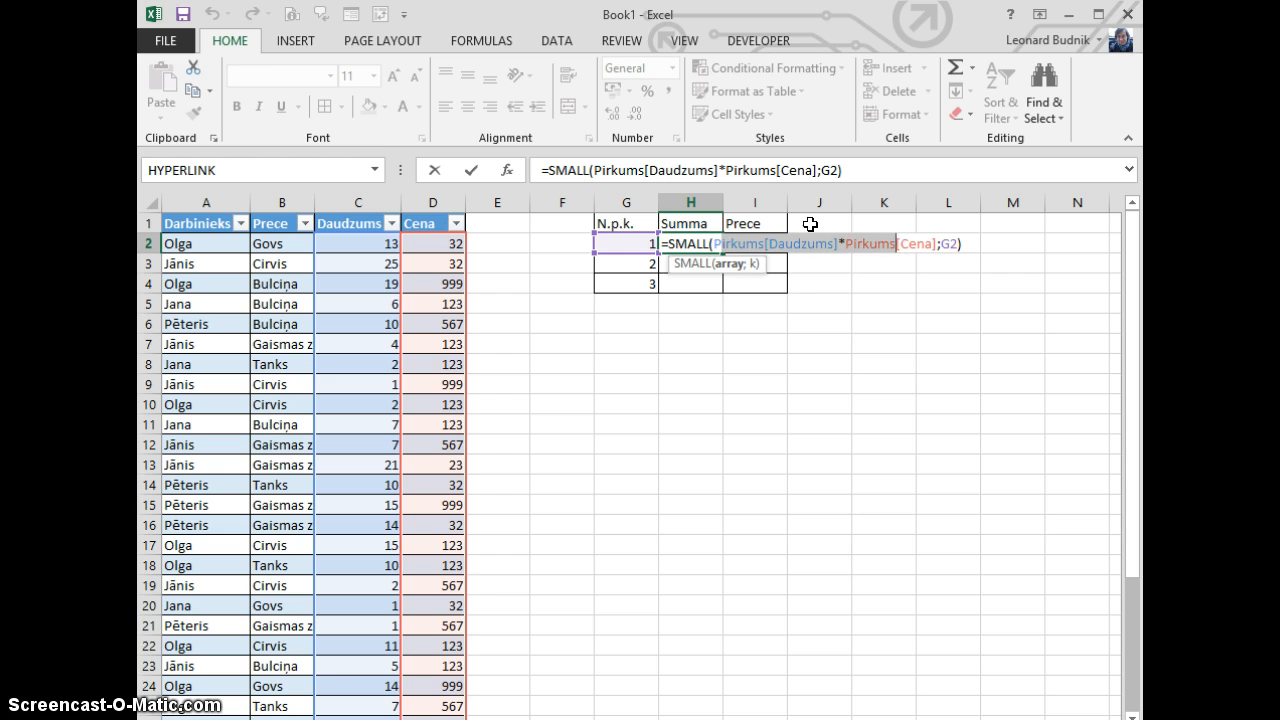
click(804, 243)
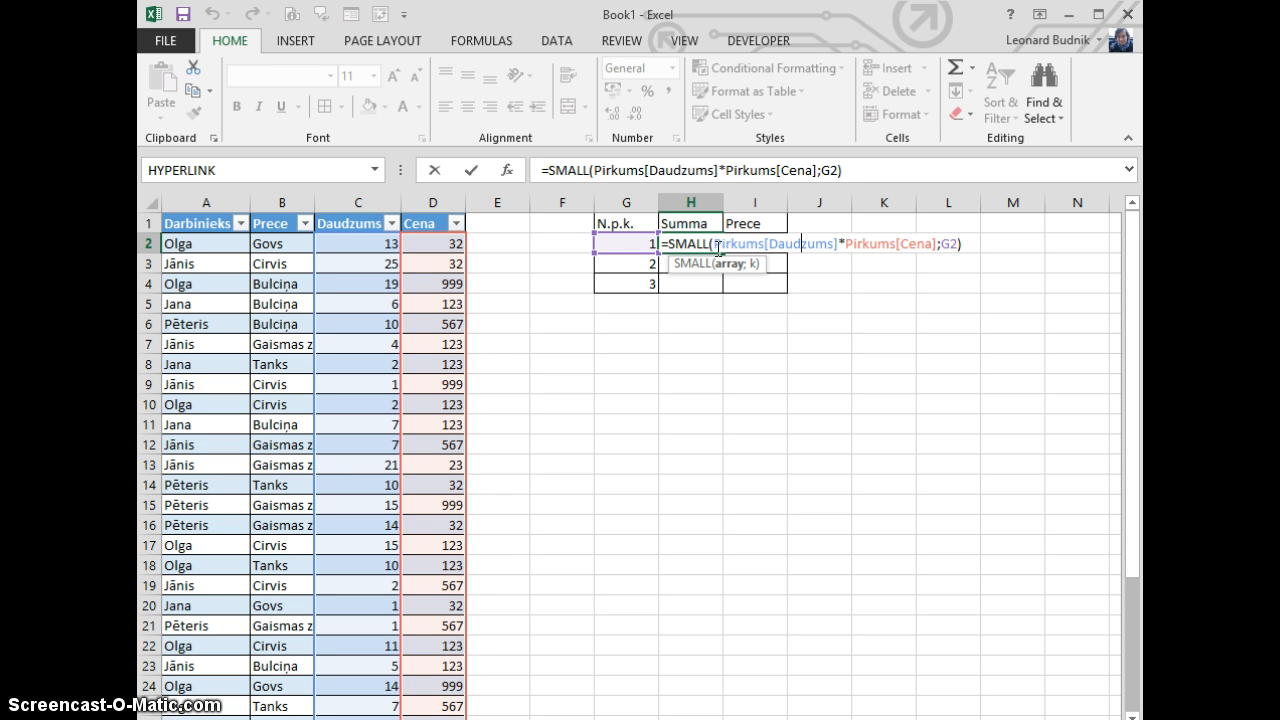
key(ctrl+shift+Return)
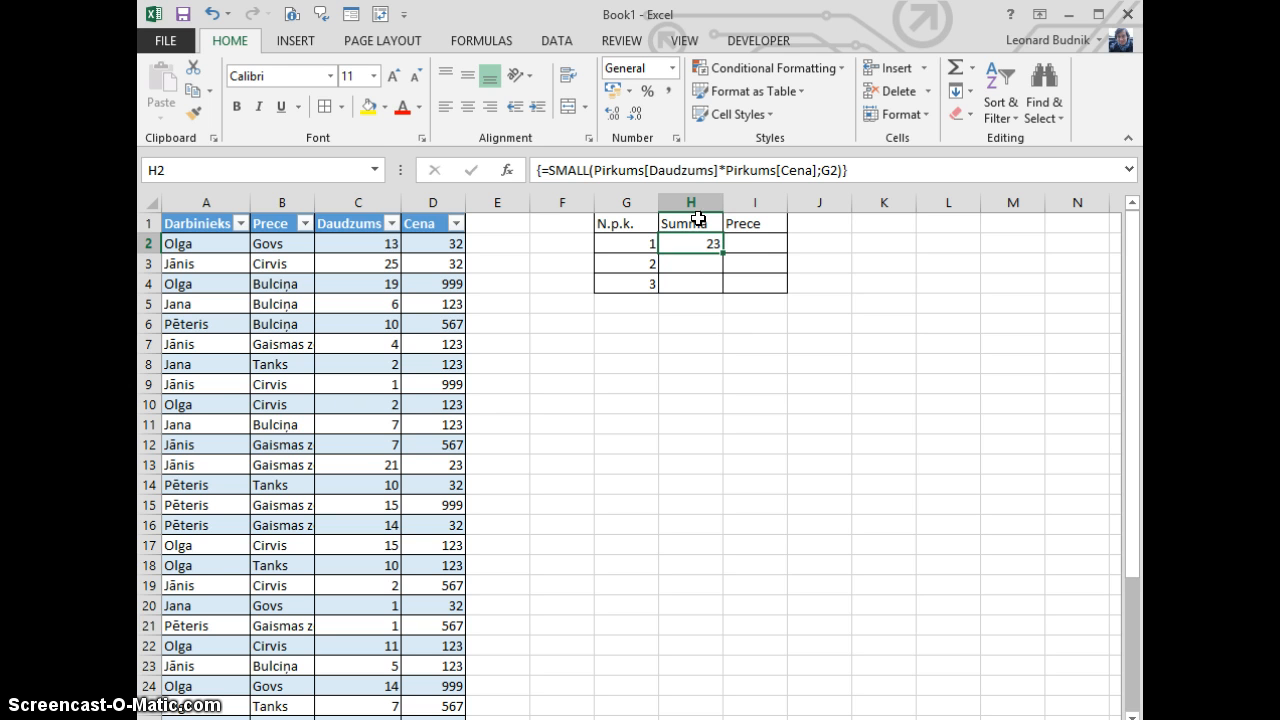
drag(722, 252, 722, 291)
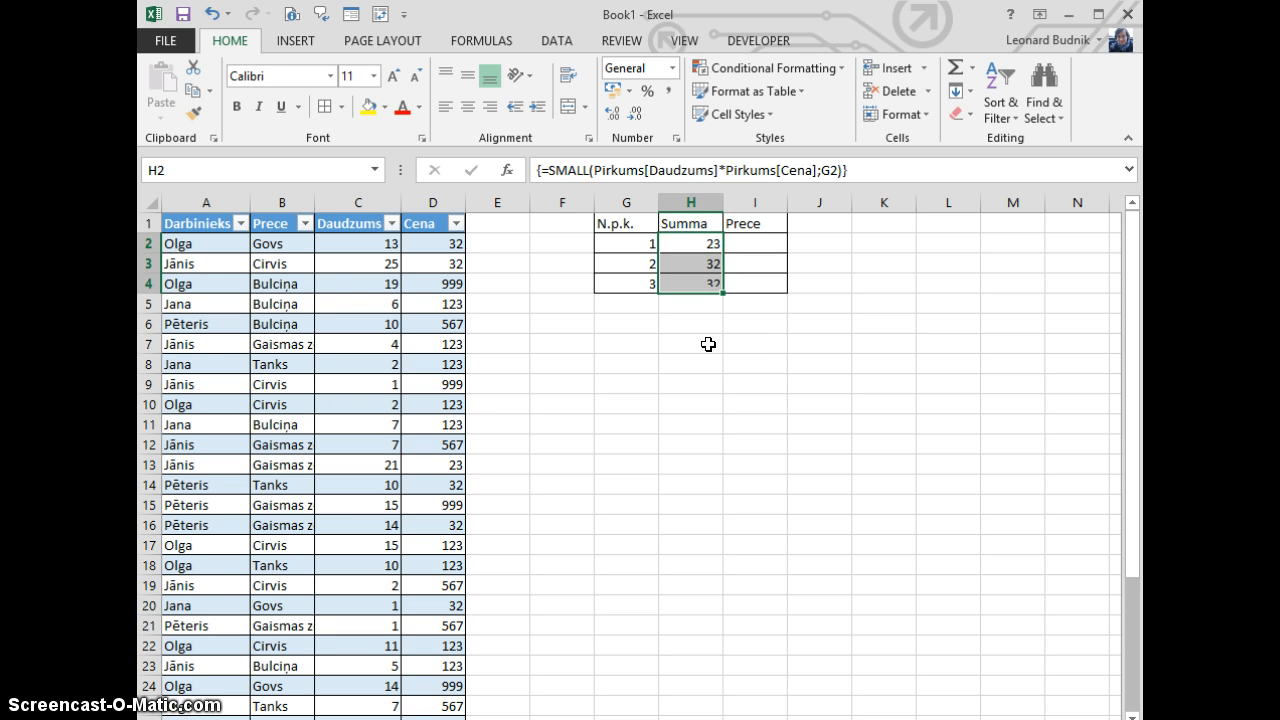
Examine the array formulas in the Summa cells H2 to H4 and the empty Prece cell I2.
click(697, 243)
click(677, 265)
click(680, 288)
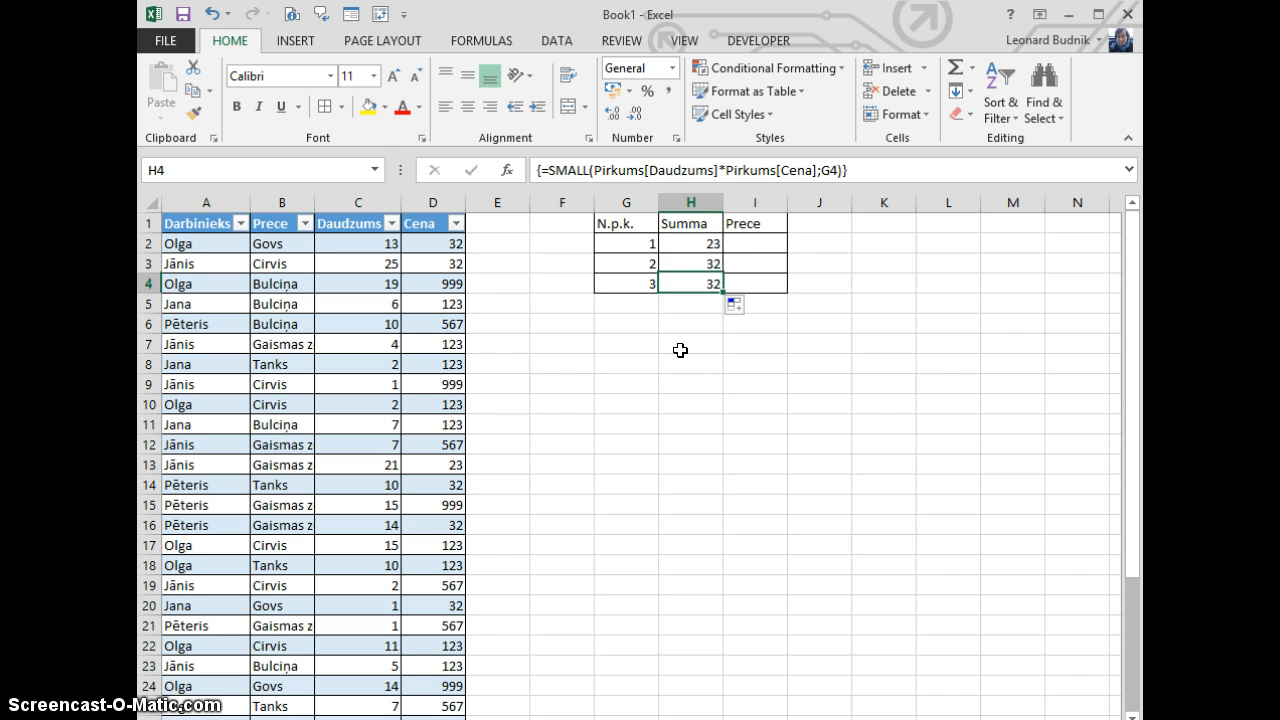
click(706, 240)
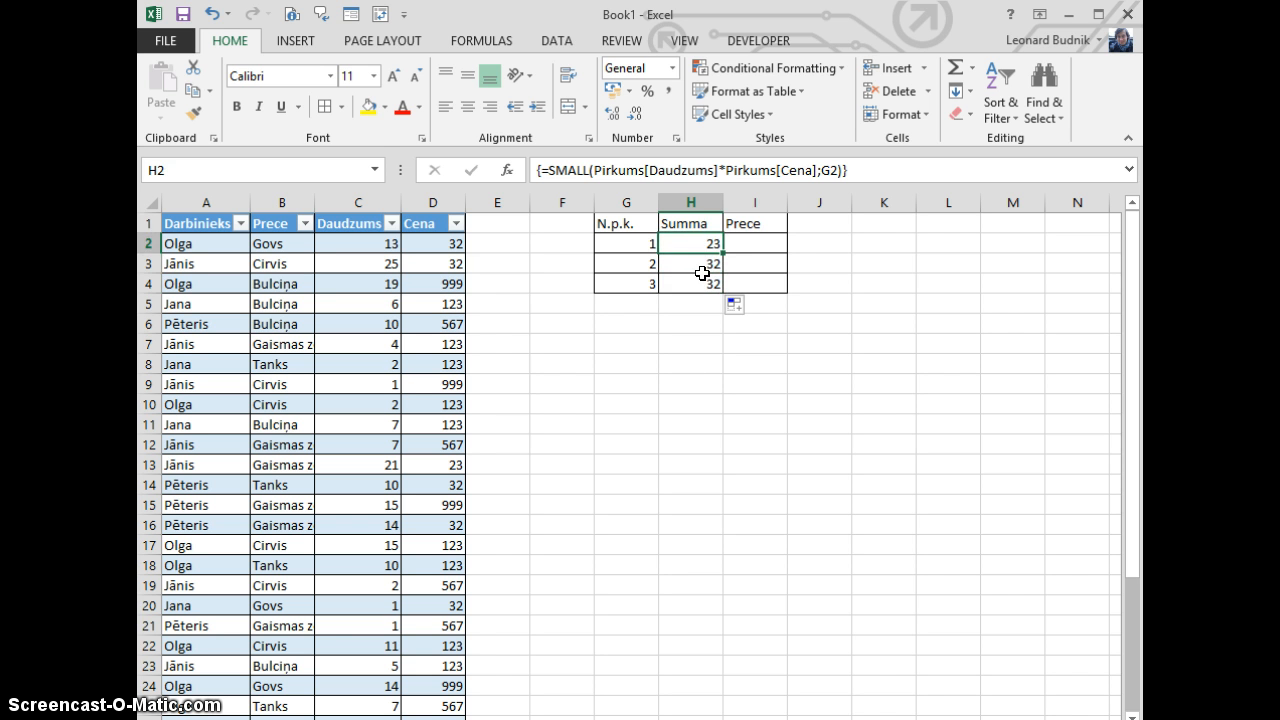
click(703, 269)
click(702, 287)
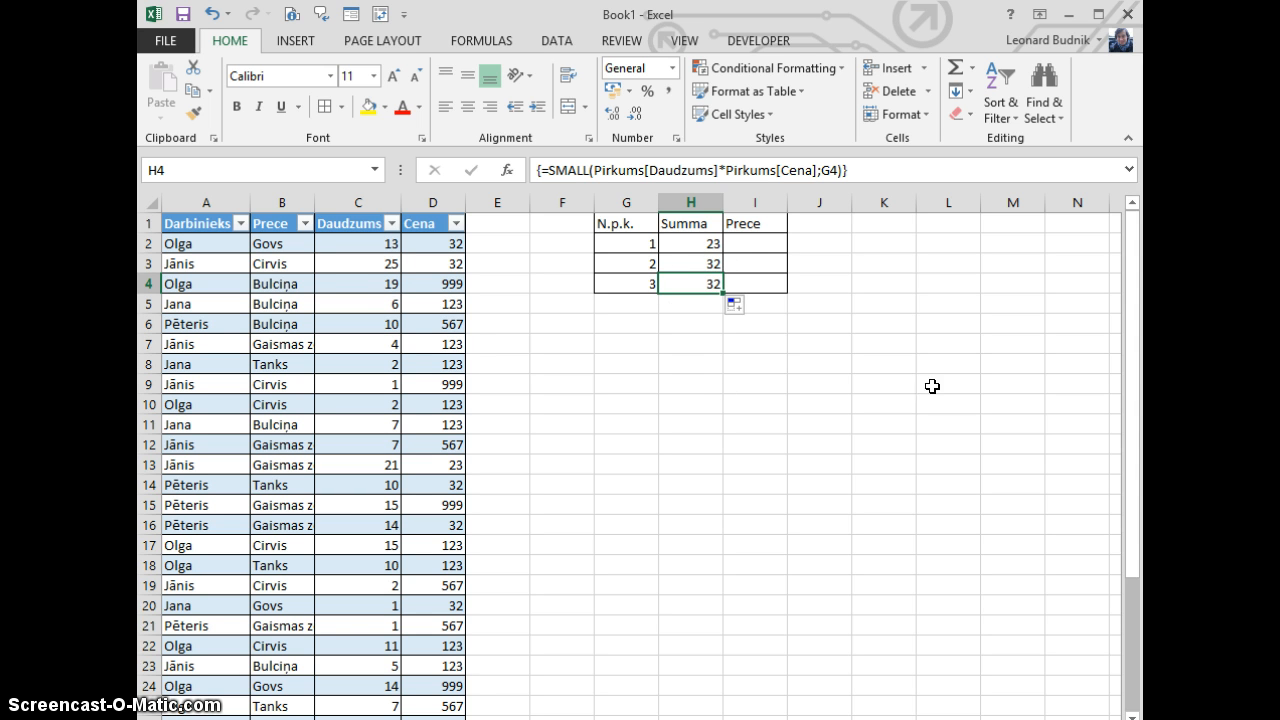
click(748, 247)
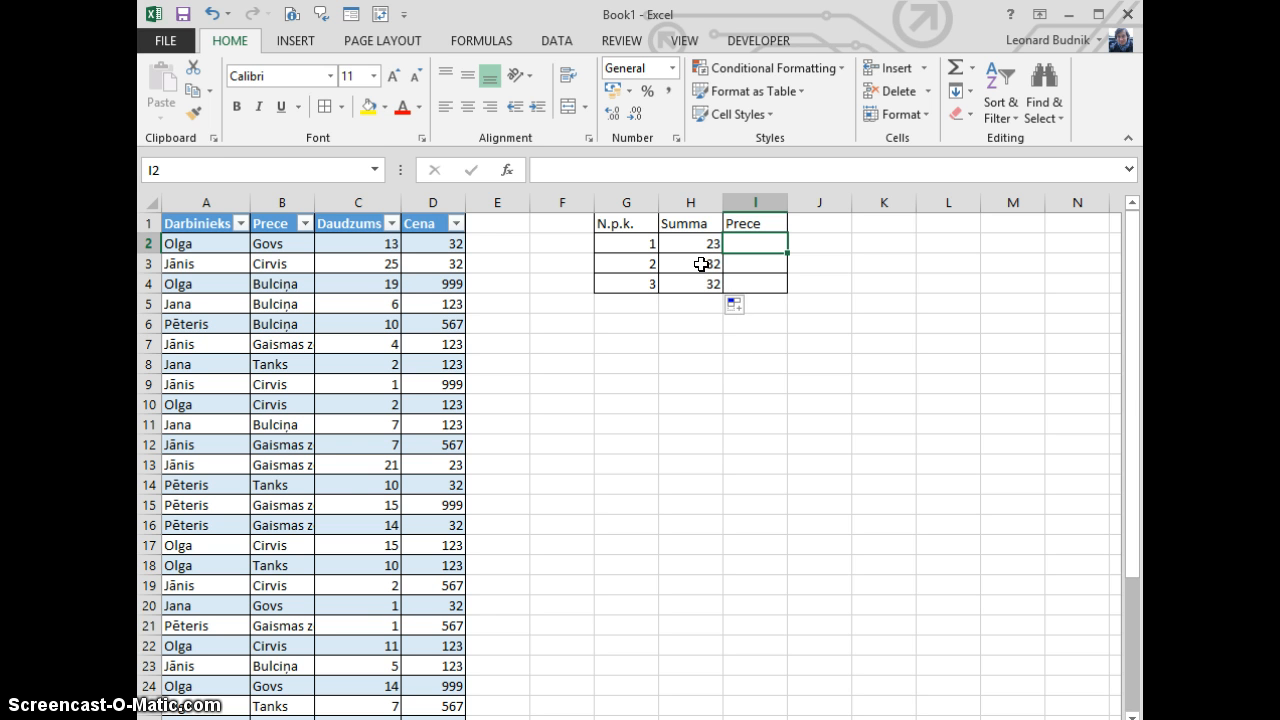
click(702, 246)
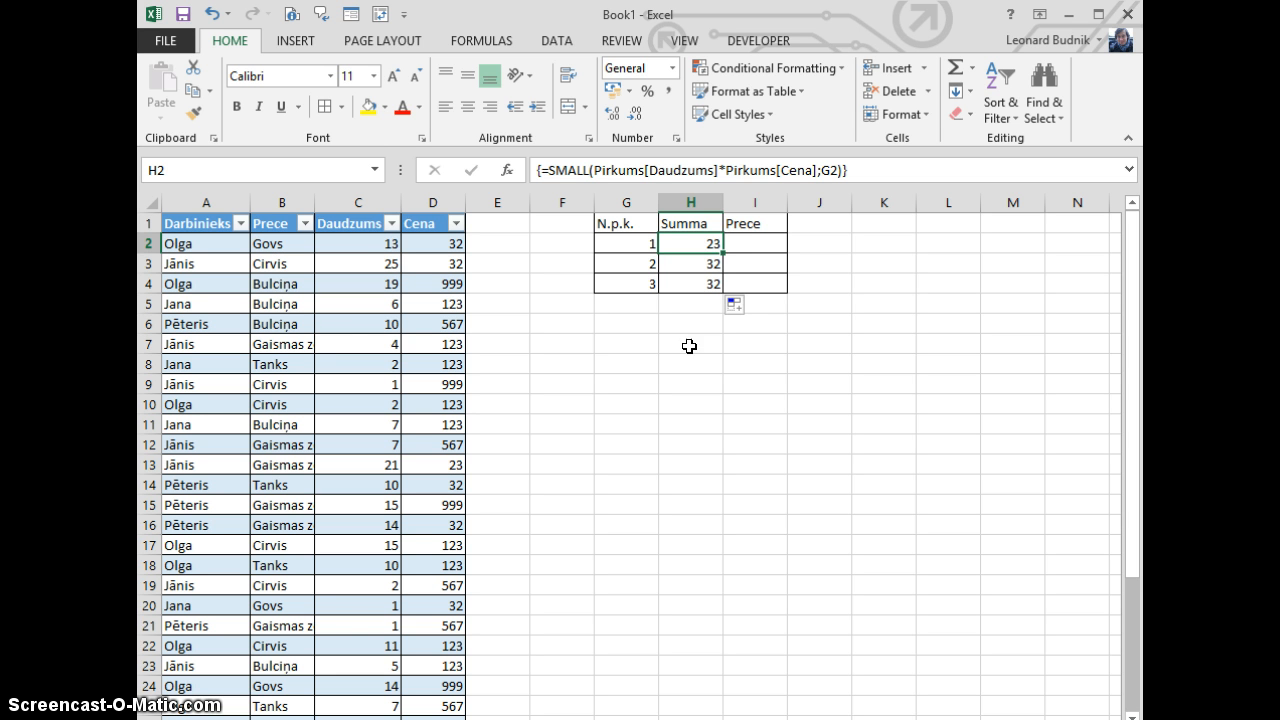
Begin an INDEX formula in I2 with the Prece column of the Pirkums table as its array.
click(740, 243)
text(=ind)
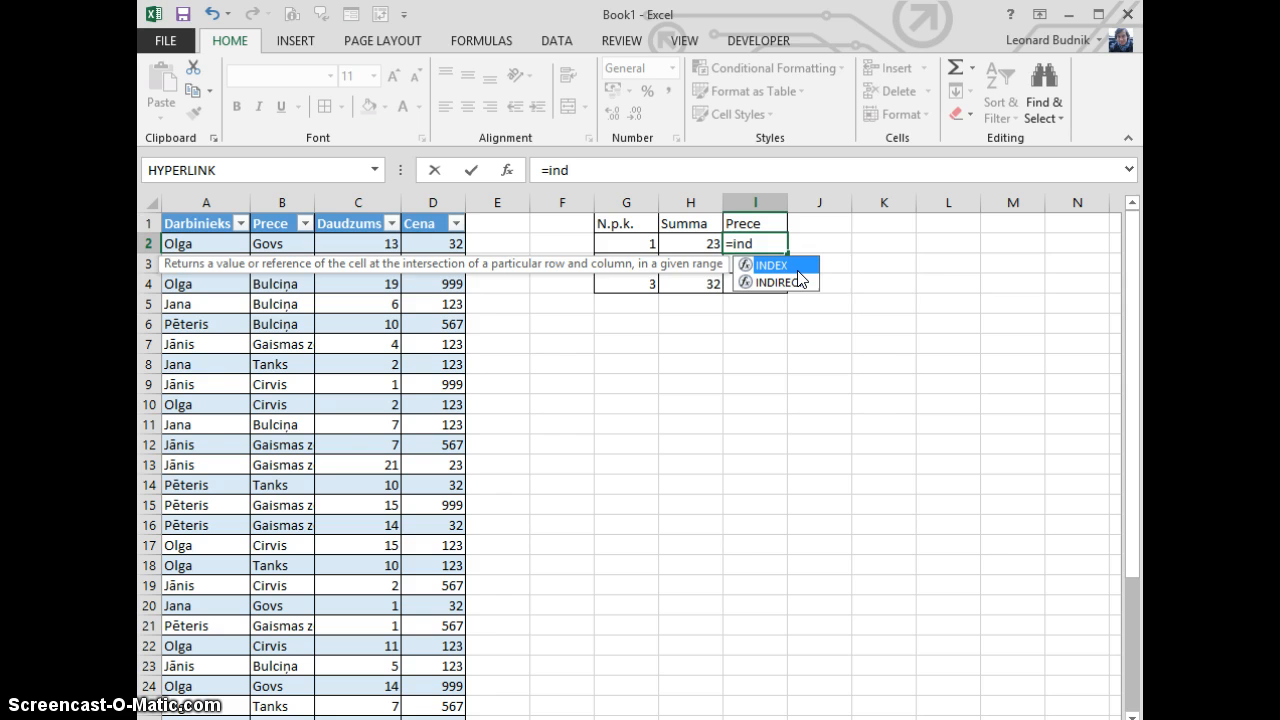
key(Tab)
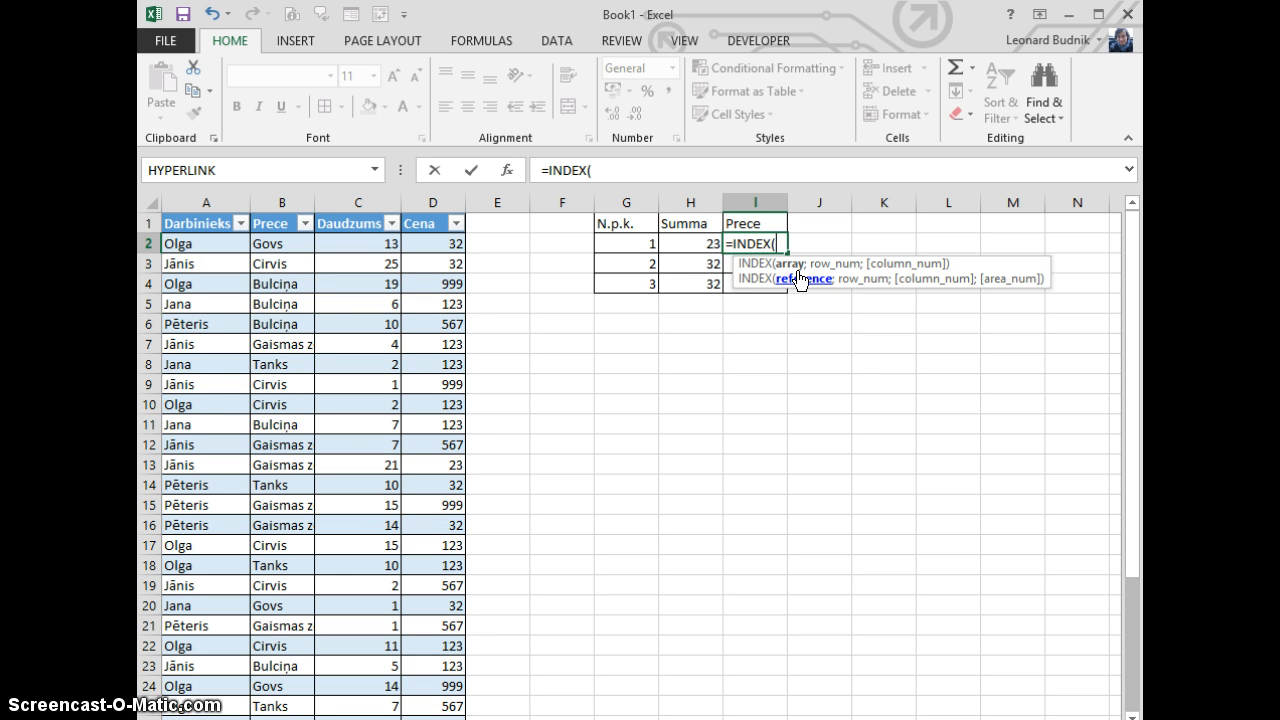
text(pir)
key(Tab)
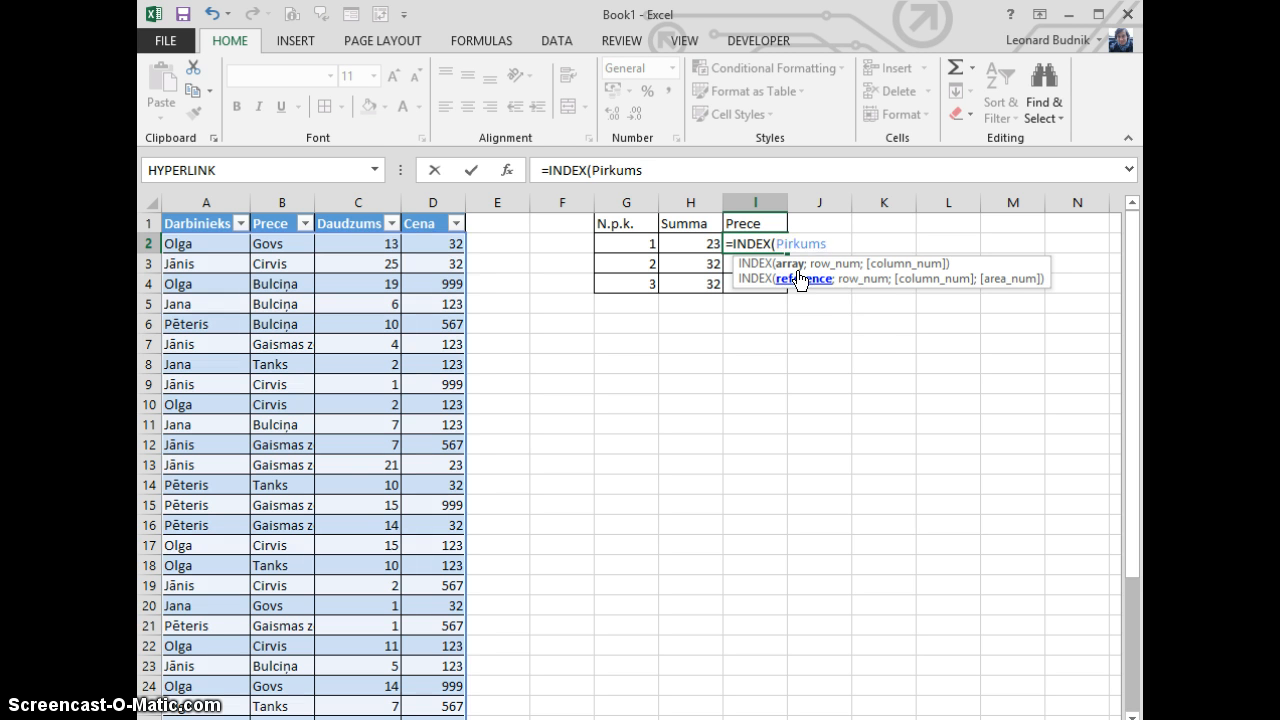
text([)
key(Down)
key(Tab)
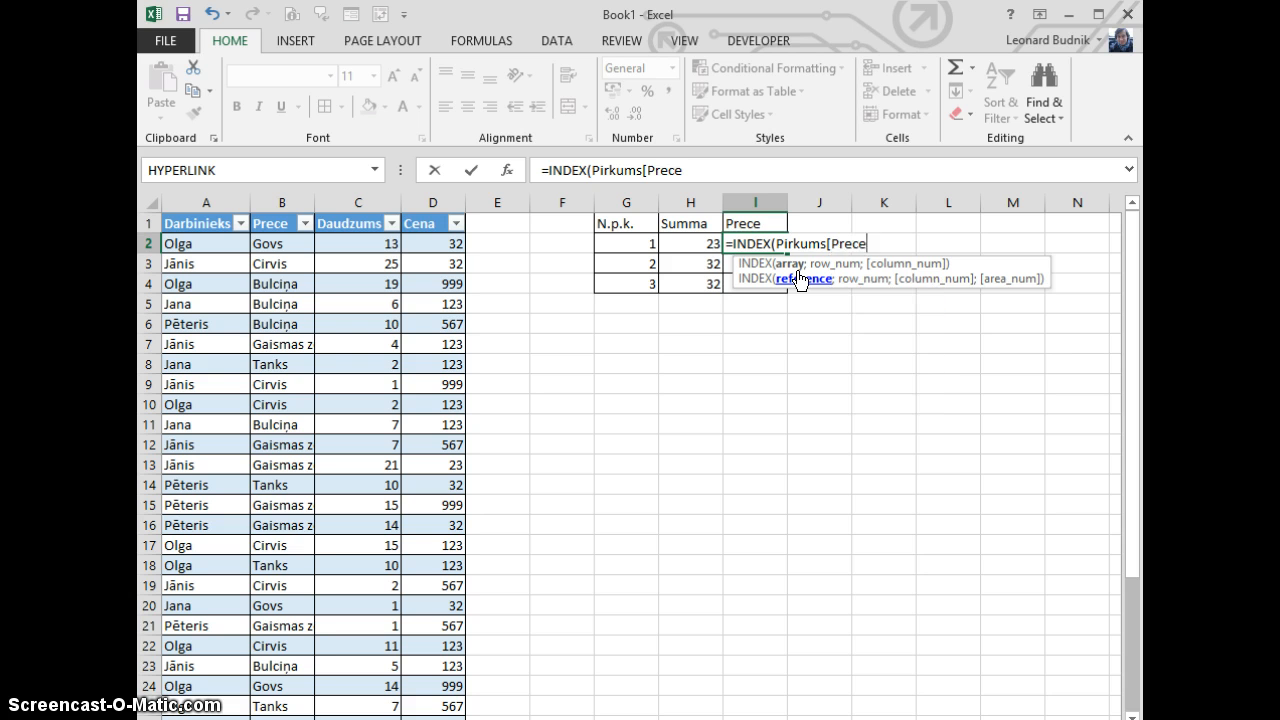
text(];)
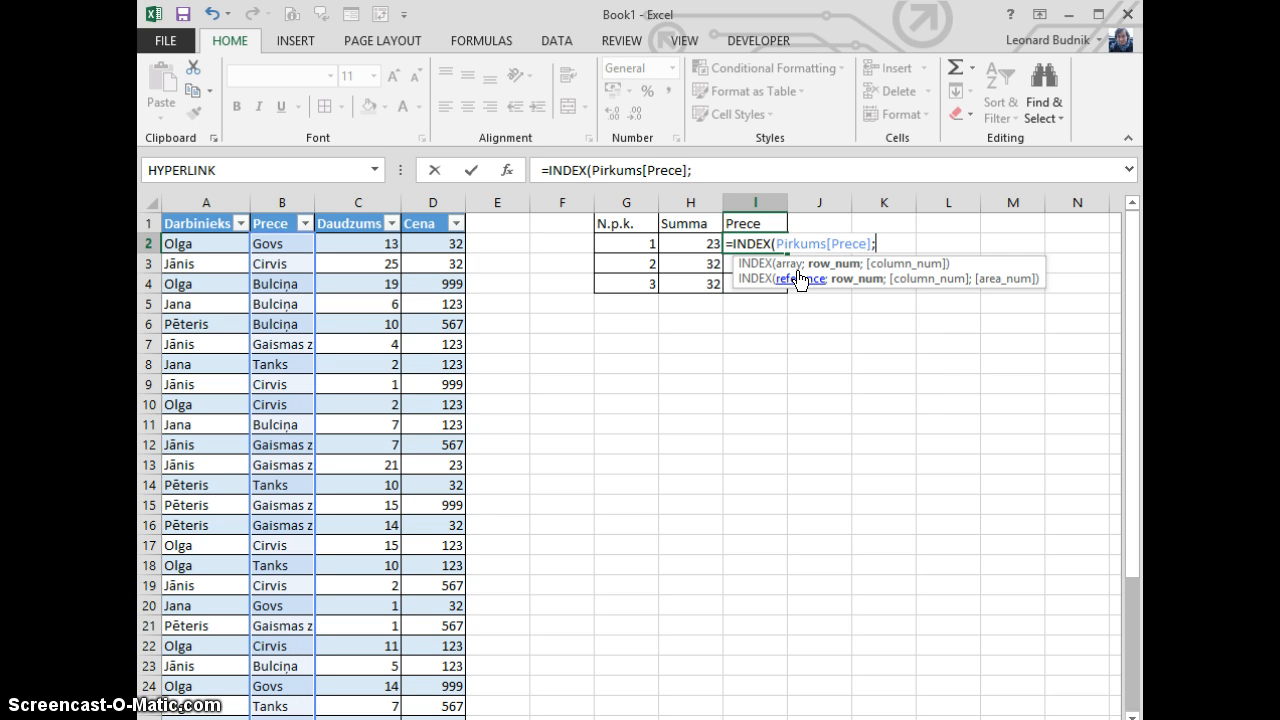
Nest a MATCH function as the row number of the INDEX formula in I2, with H2 as its lookup value.
text(match)
key(Tab)
key(Left)
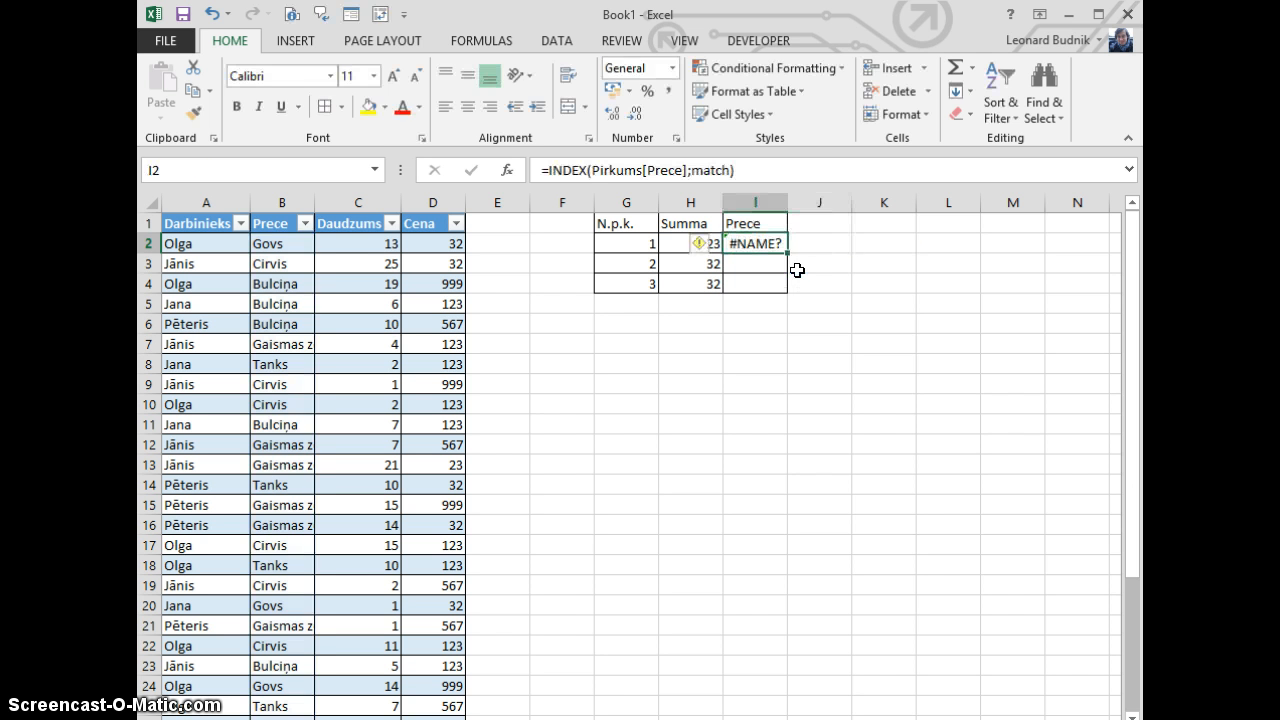
key(F2)
key(BackSpace)
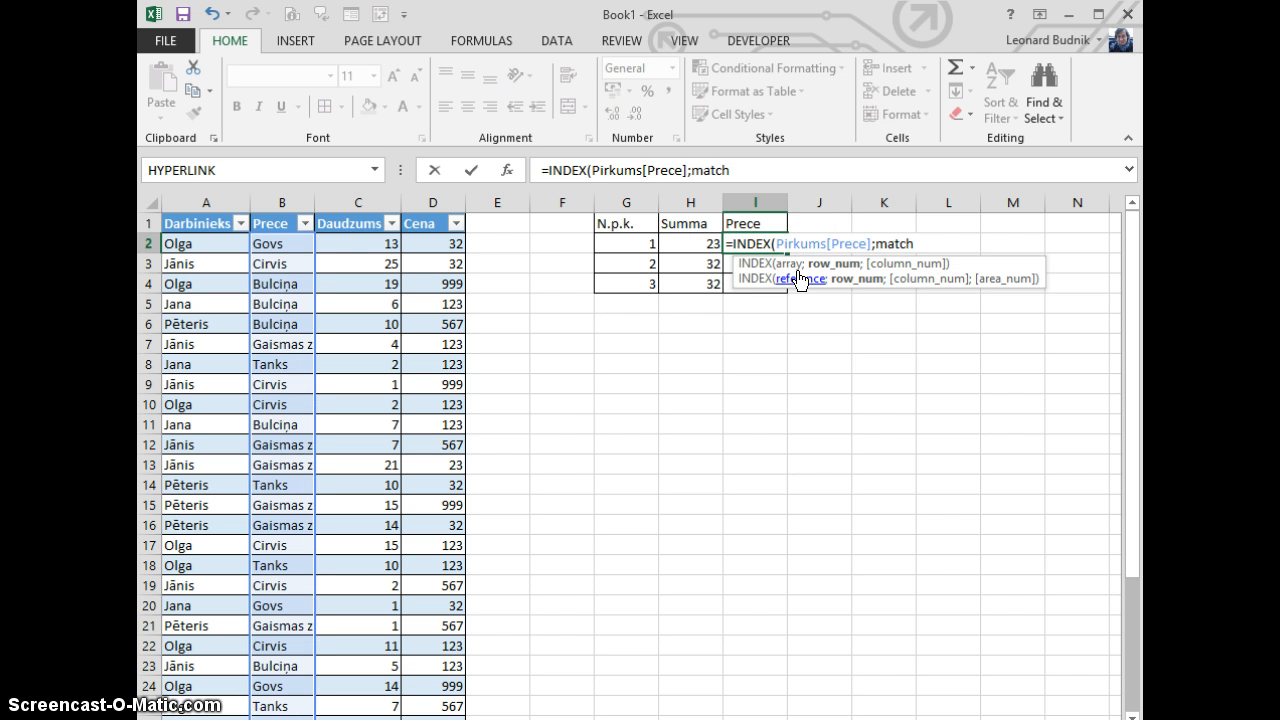
key(BackSpace)
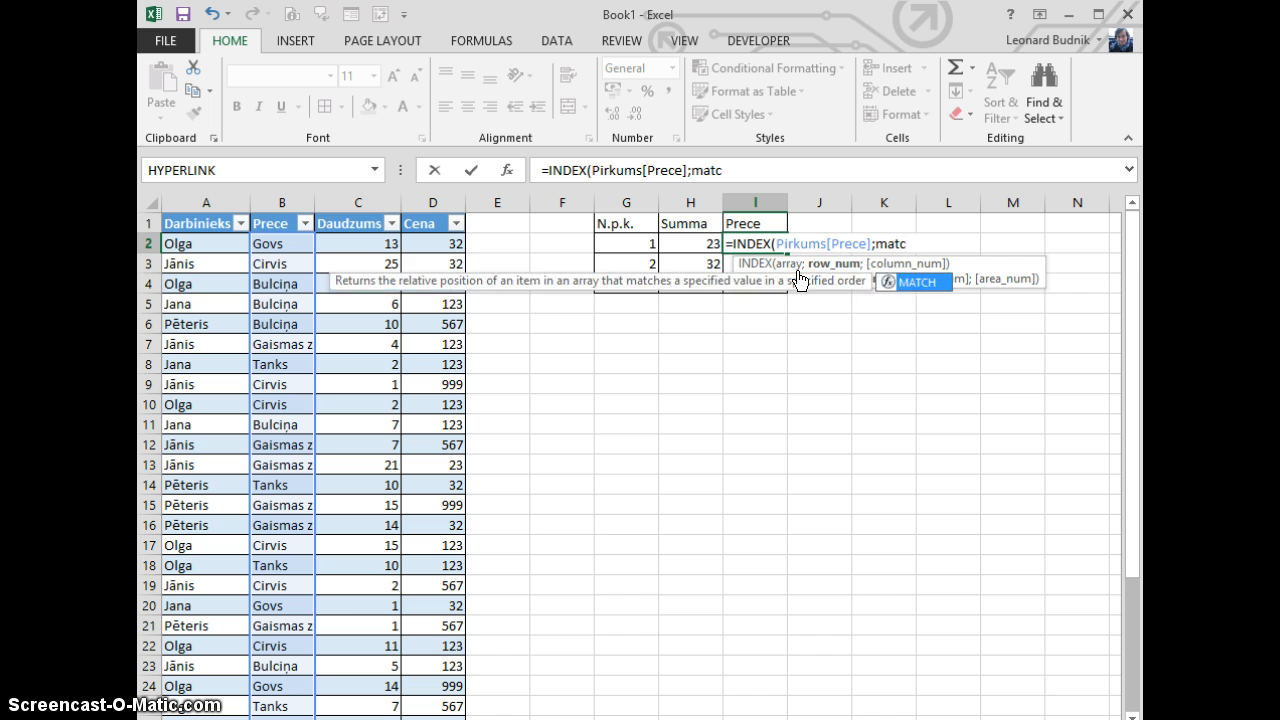
key(Tab)
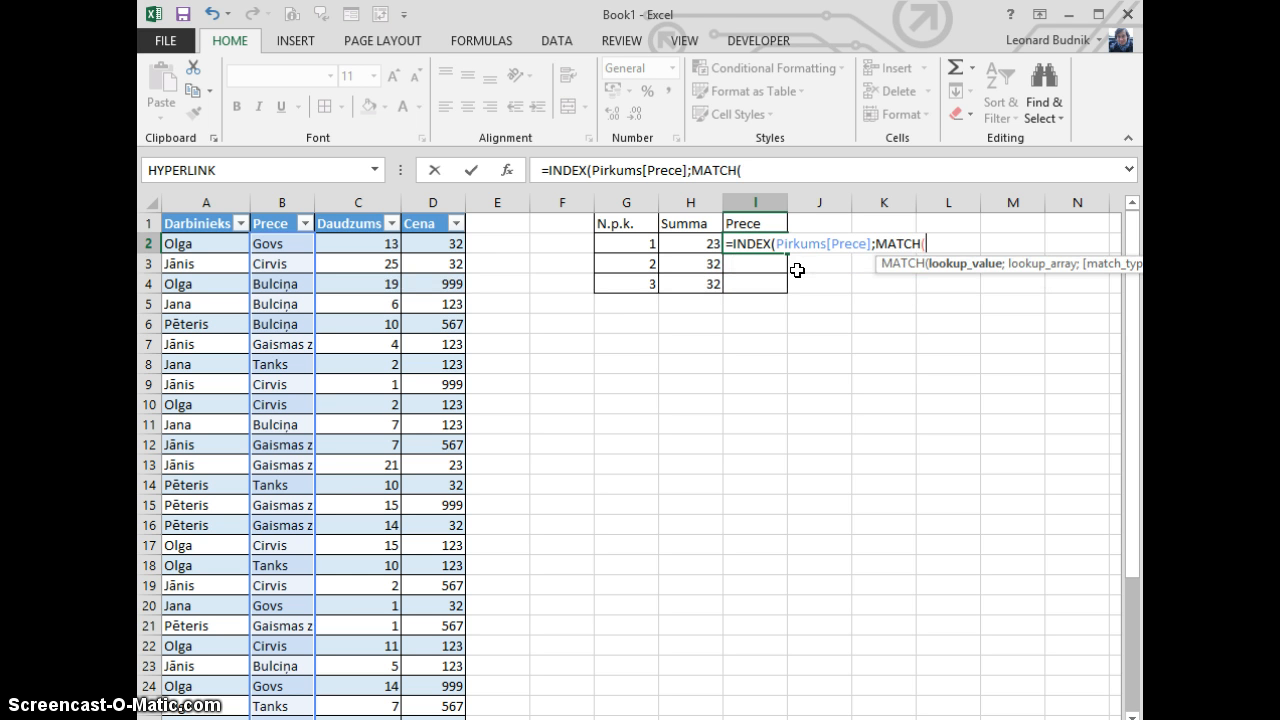
key(Left)
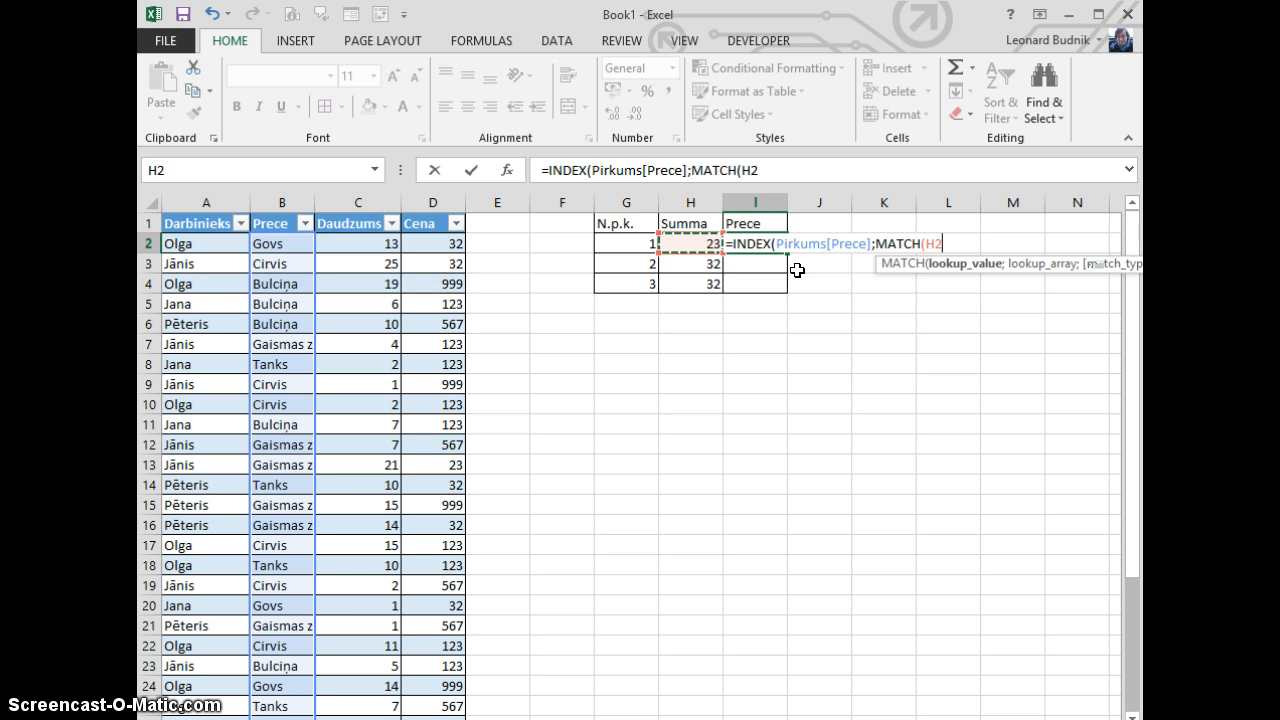